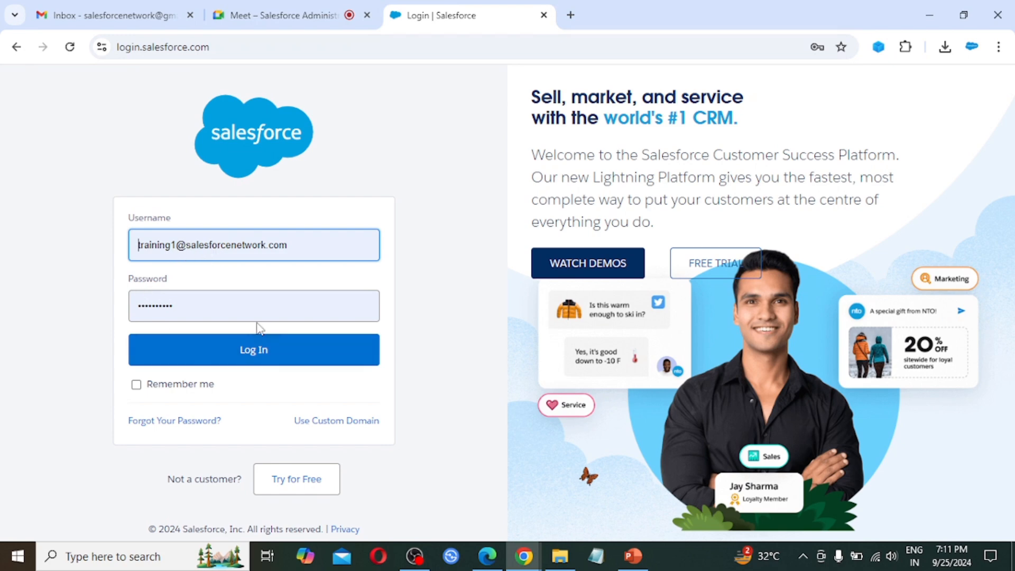
Step: Log in and launch the EMS app found by searching 'ems' in the App Launcher
click(283, 354)
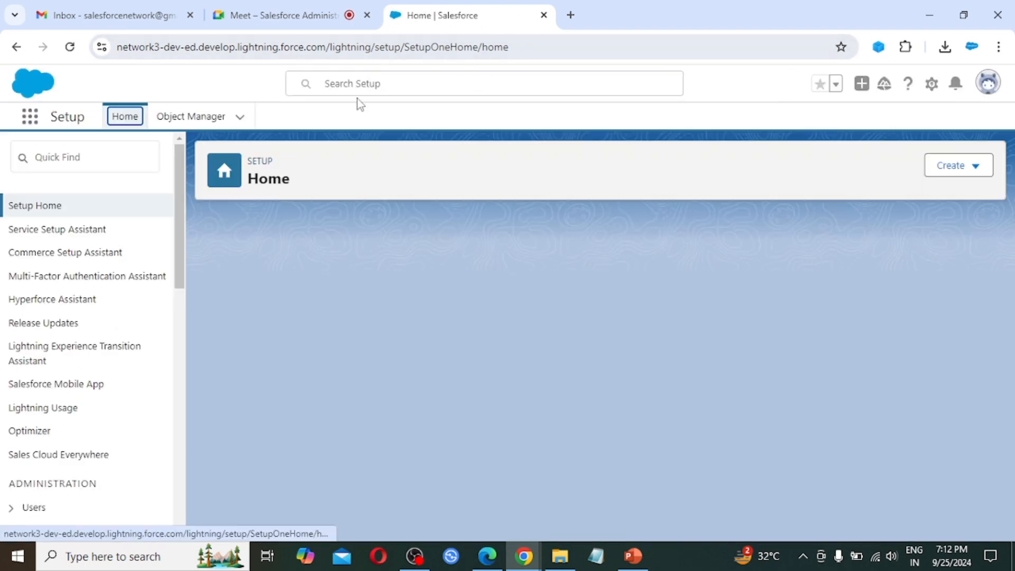
click(30, 117)
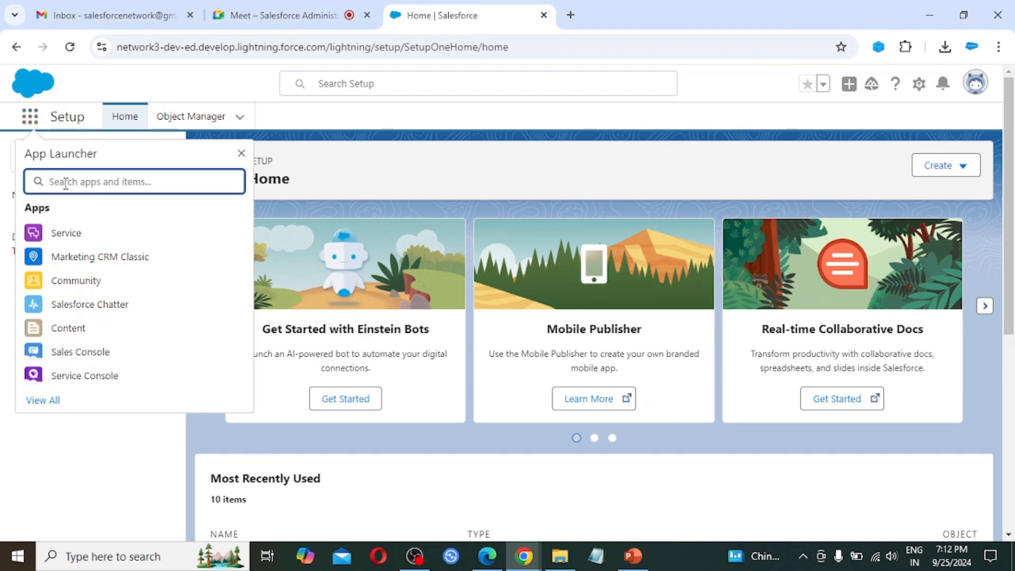
text(ems)
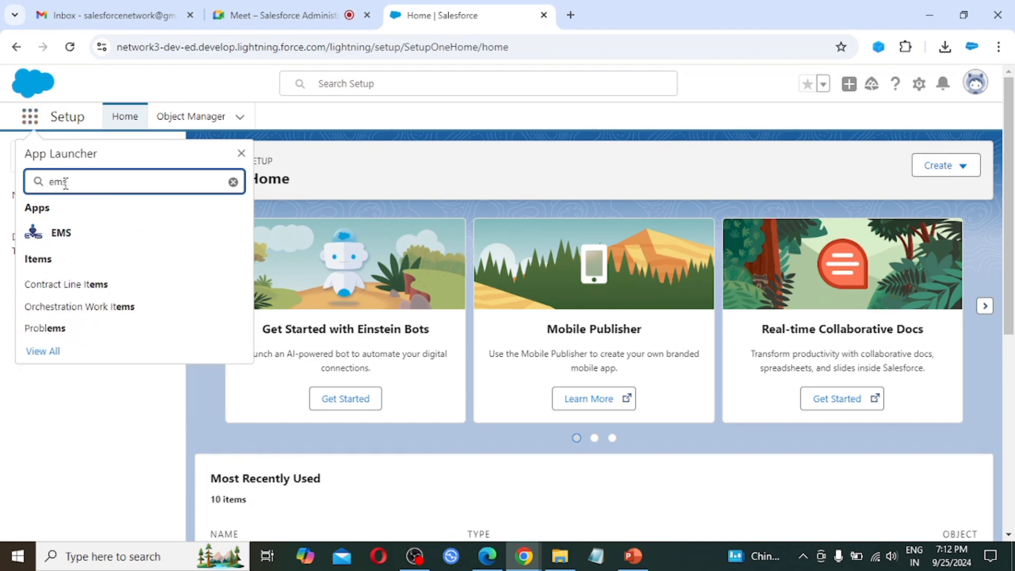
click(58, 237)
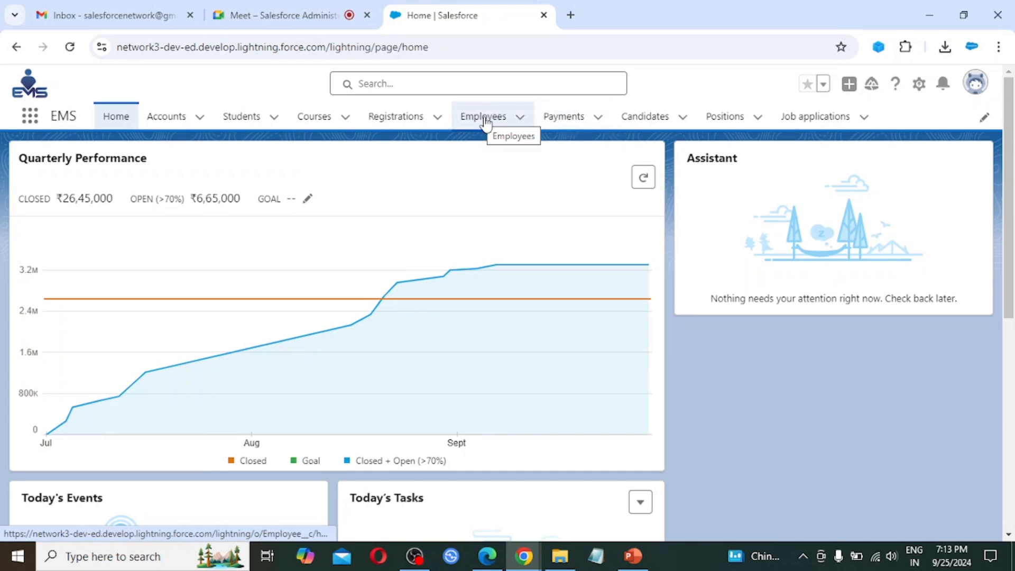
Step: View the Payment object's Fields & Relationships in setup, then go back to the Payments list
click(564, 120)
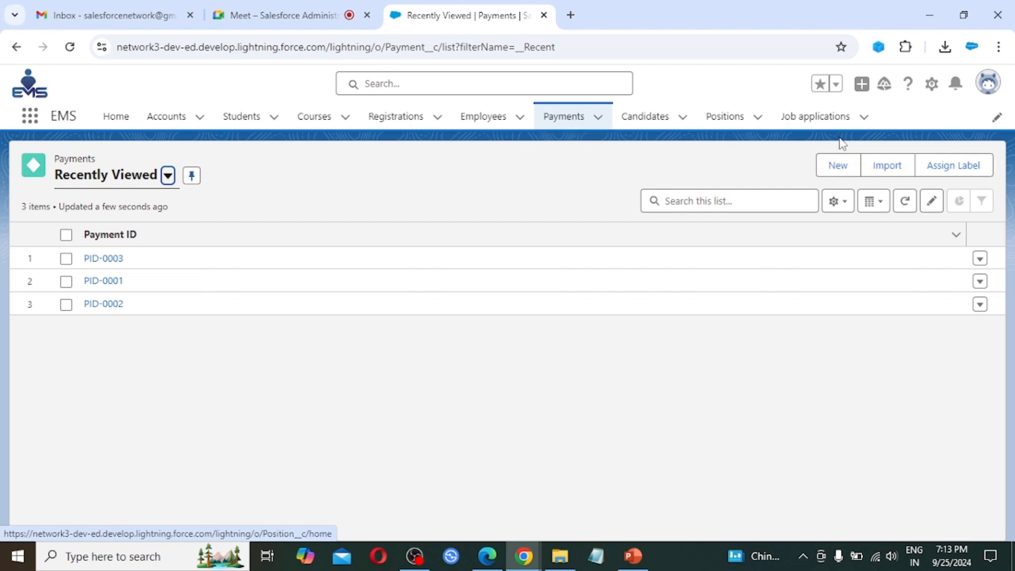
click(932, 89)
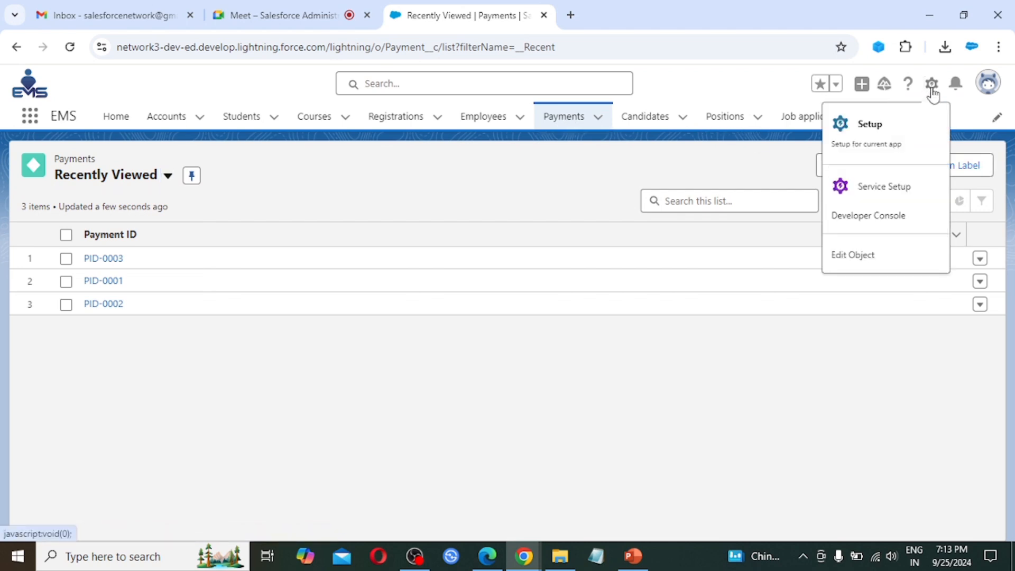
click(865, 259)
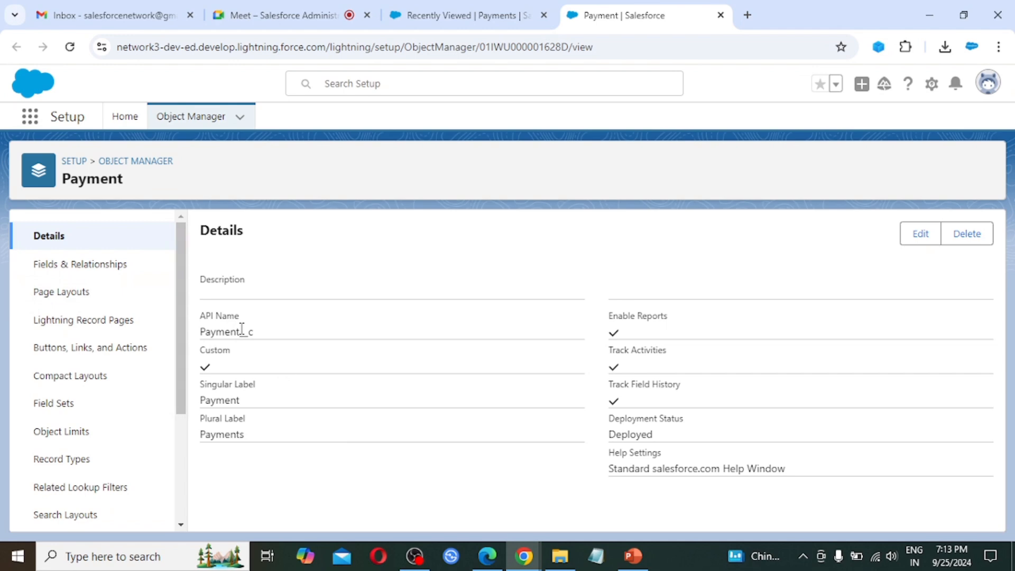
click(80, 267)
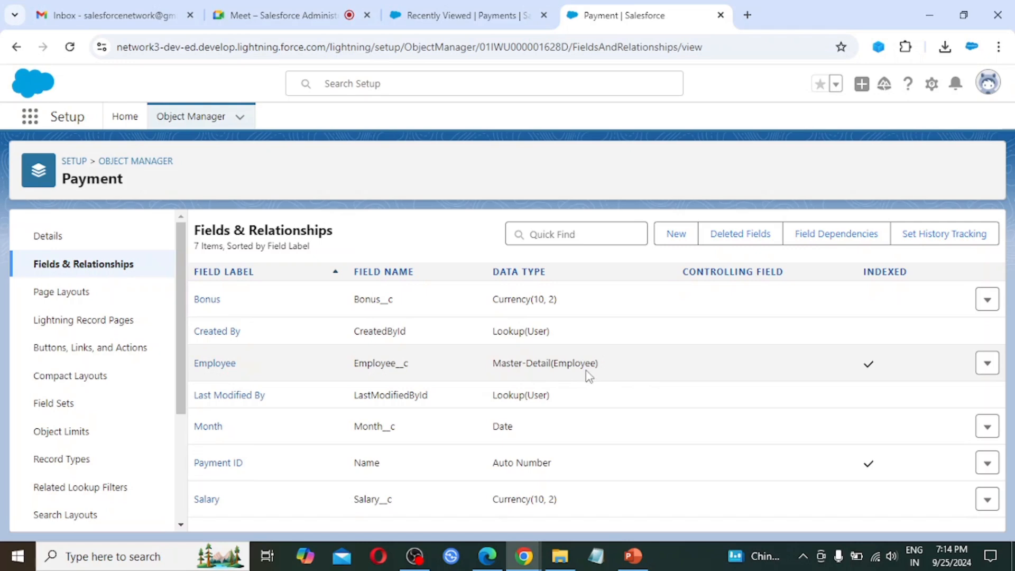
click(451, 8)
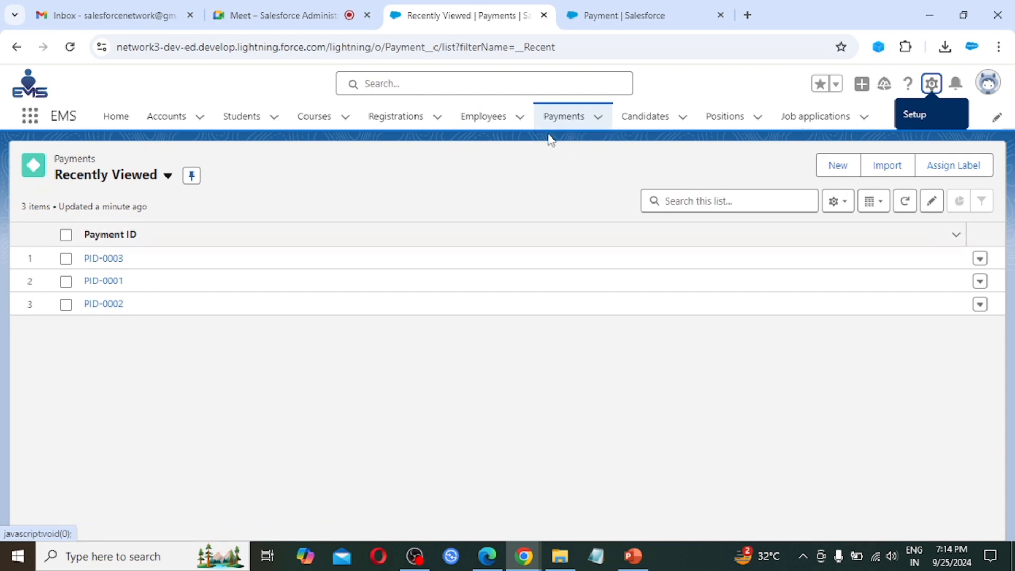
click(476, 116)
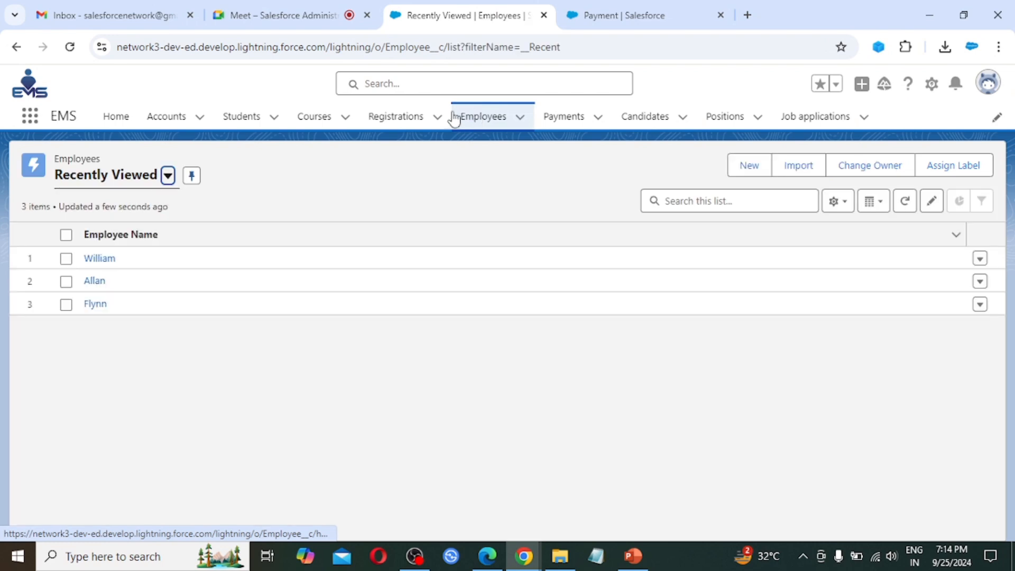
click(97, 281)
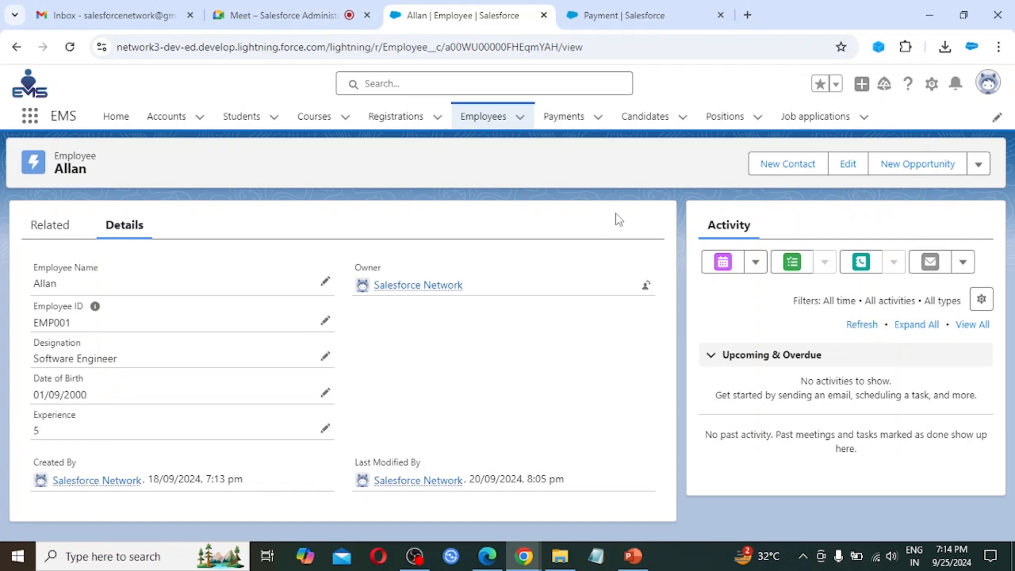
click(568, 122)
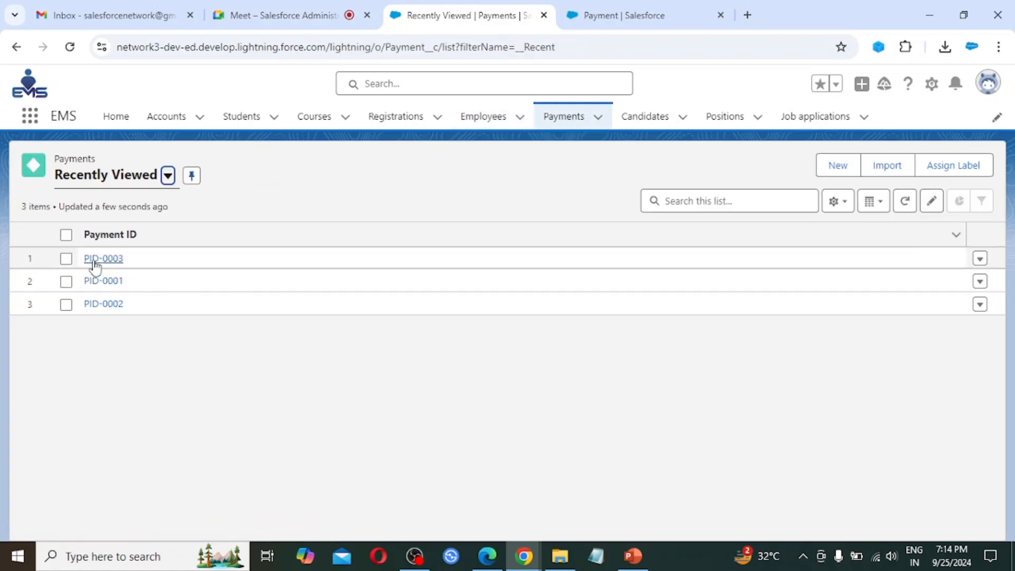
click(115, 288)
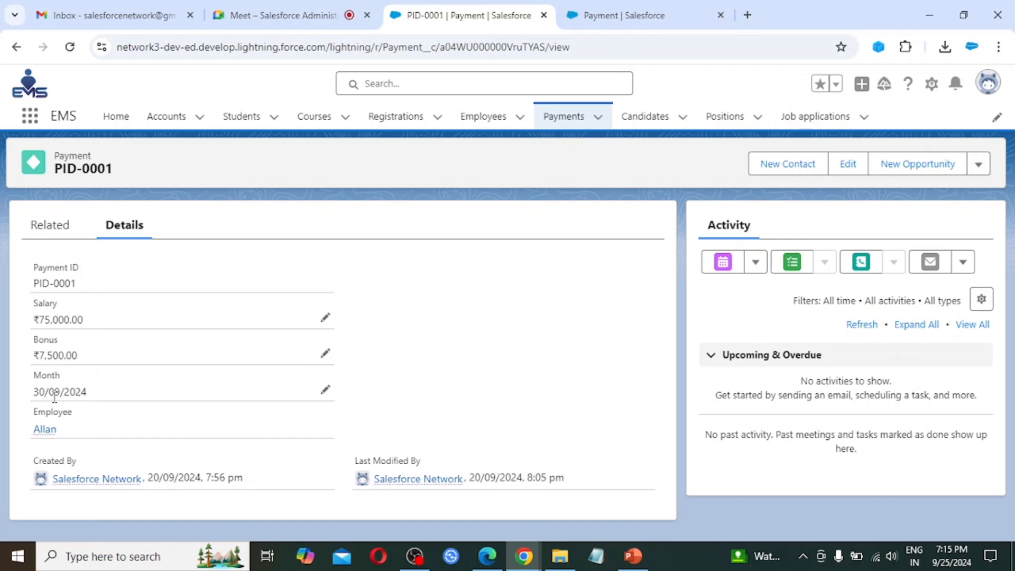
mouse_move(55, 437)
click(565, 117)
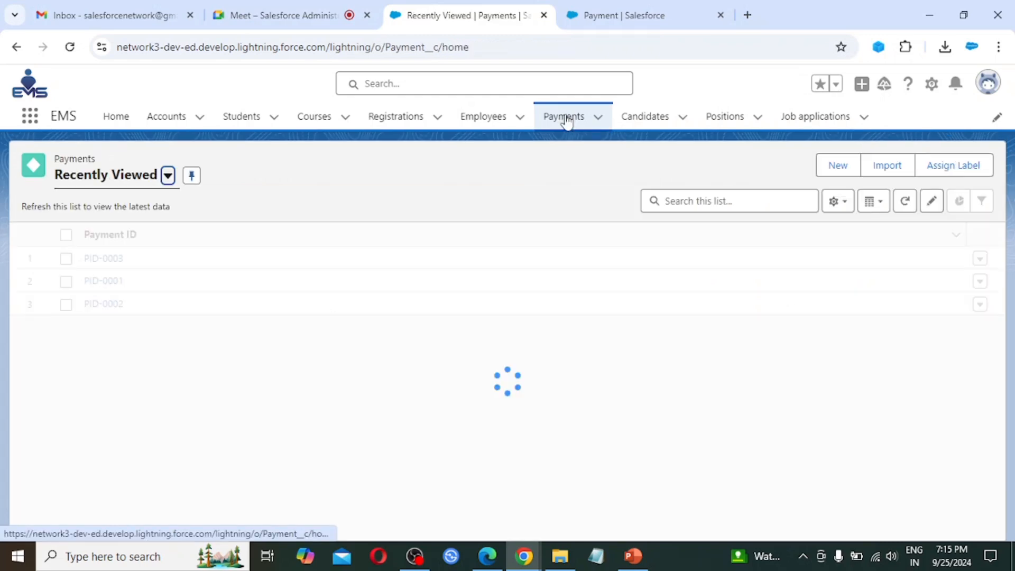
Step: Start a new payment with Salary 75000, Bonus 7500 and Month 31/10/2024
click(845, 167)
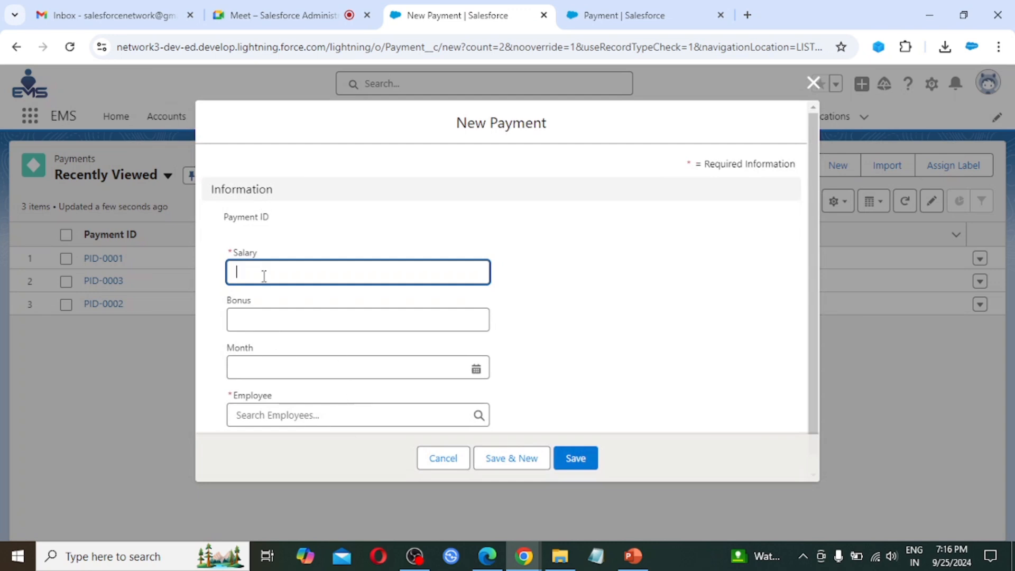
click(259, 272)
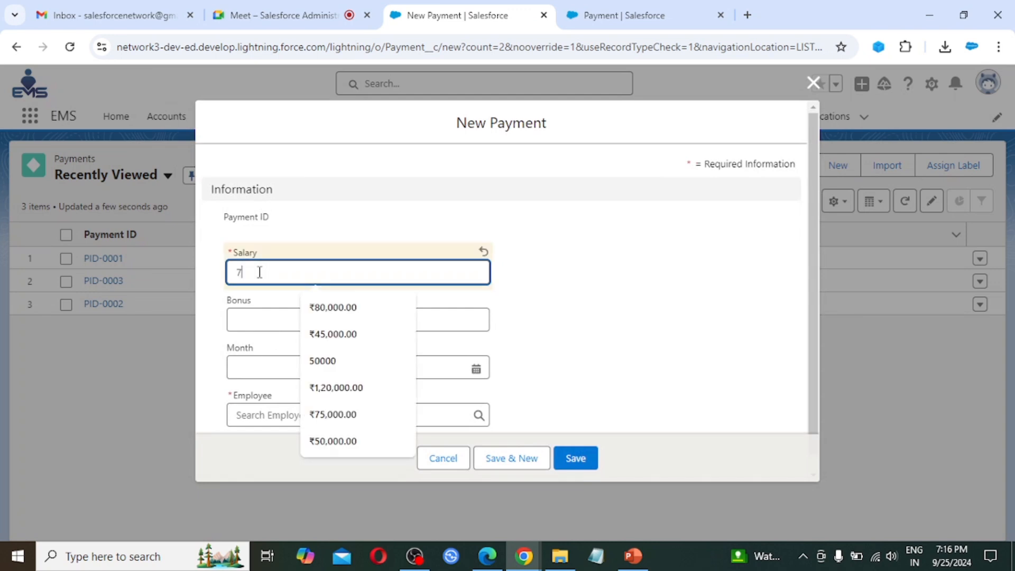
text(75000)
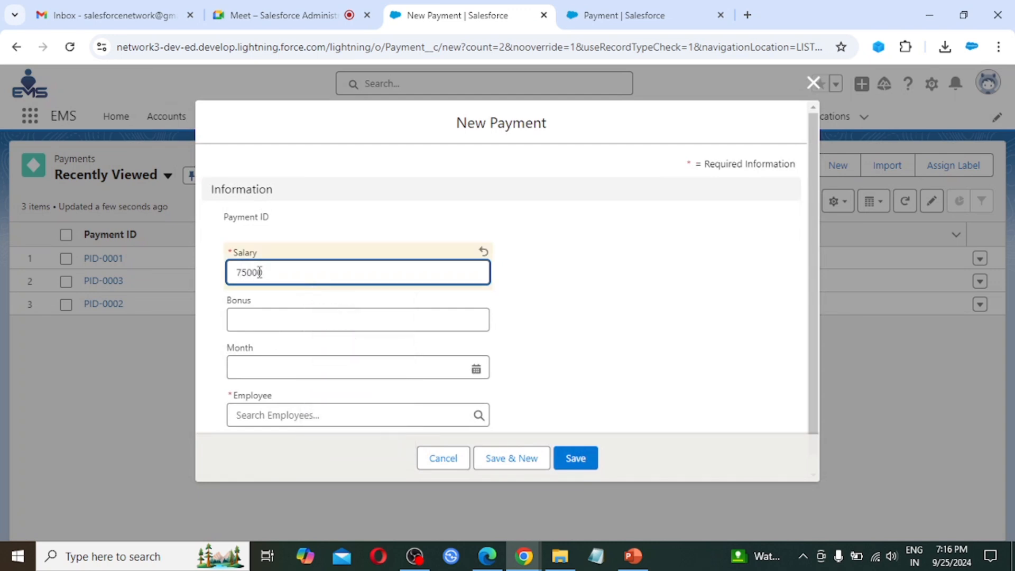
key(Tab)
text(7500)
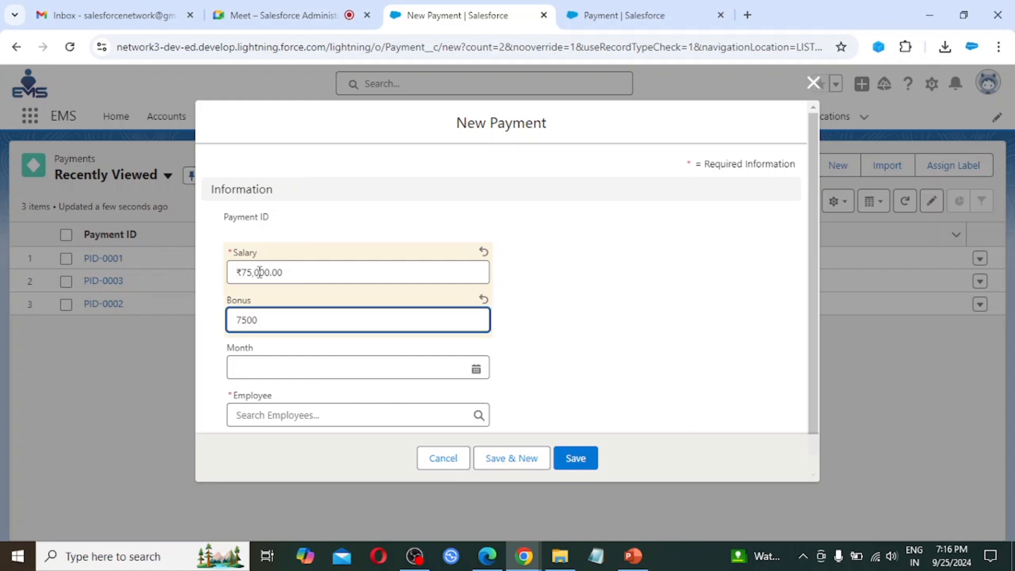
key(Tab)
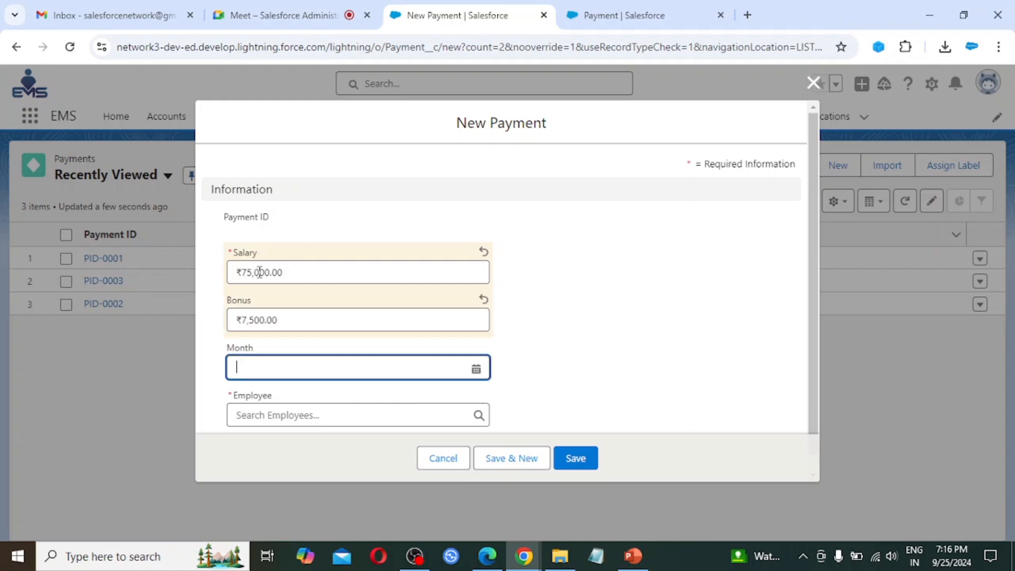
click(477, 369)
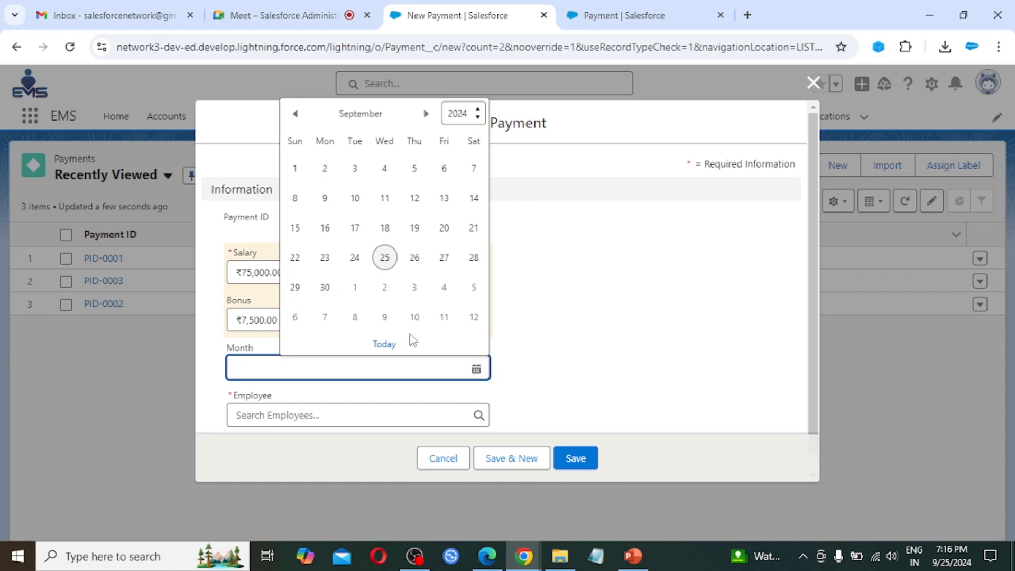
click(428, 116)
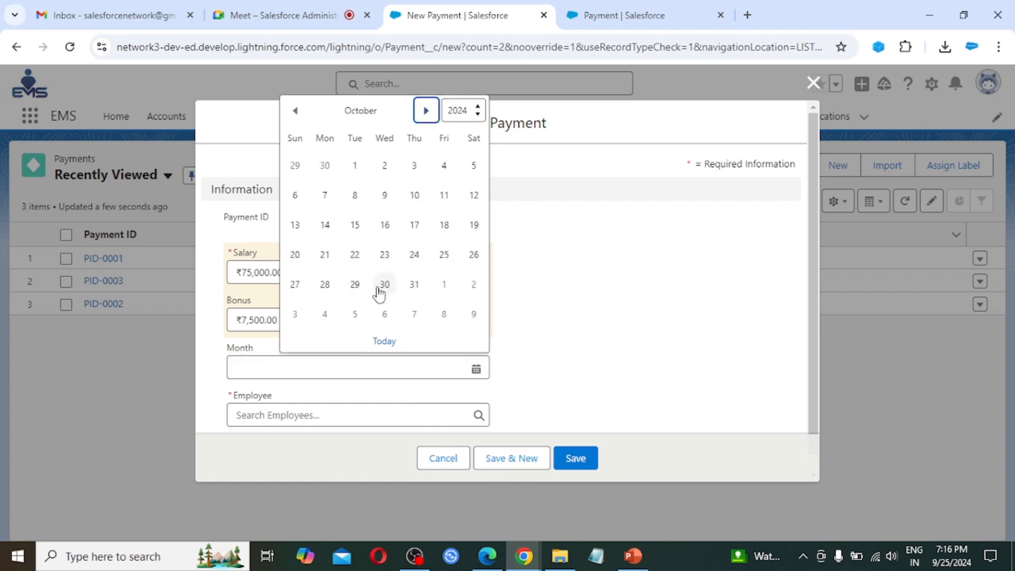
click(417, 288)
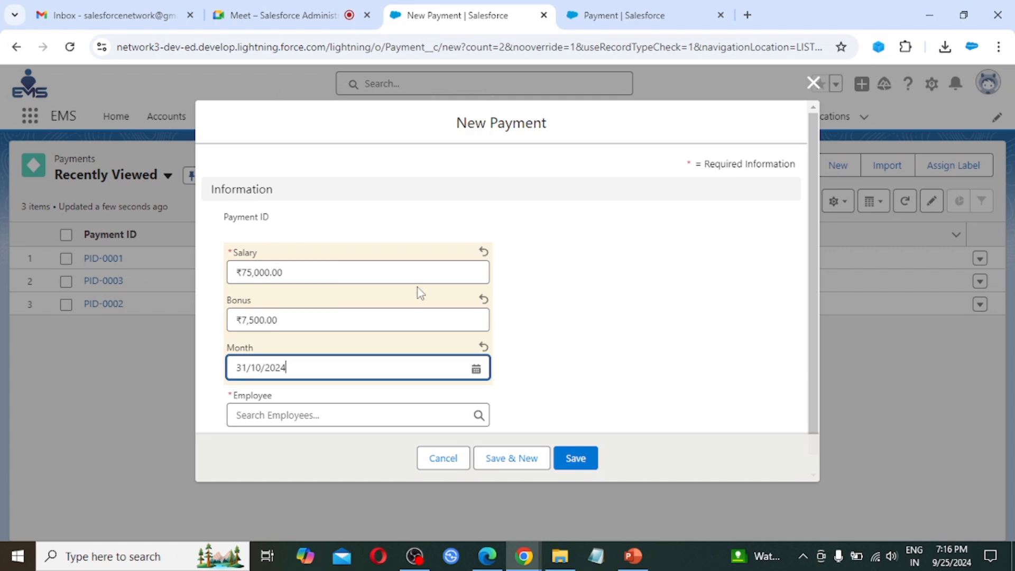
Step: Link the payment to employee Allan and save it with Save & New
scroll(387, 388, down, 1)
click(310, 395)
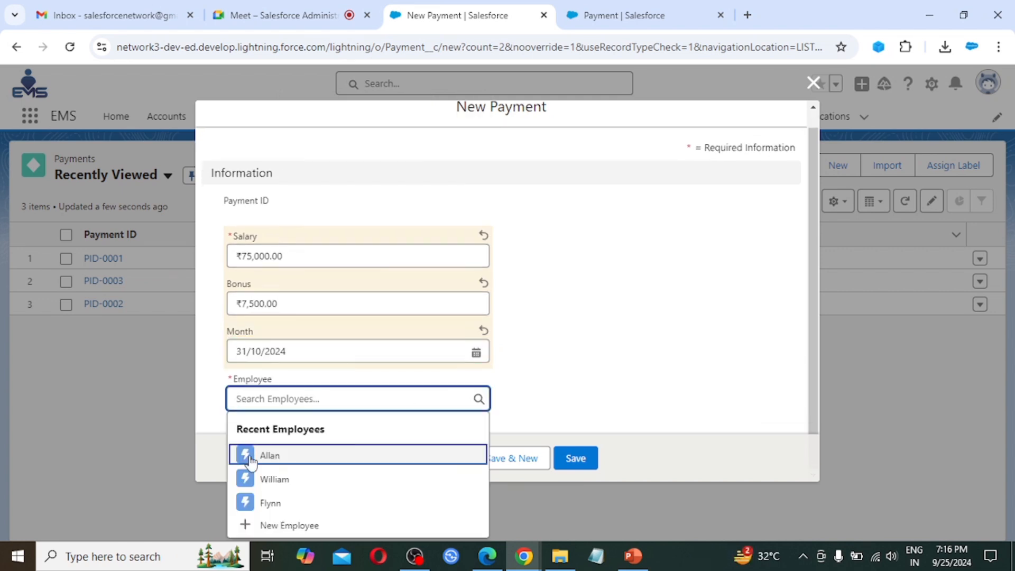
click(284, 457)
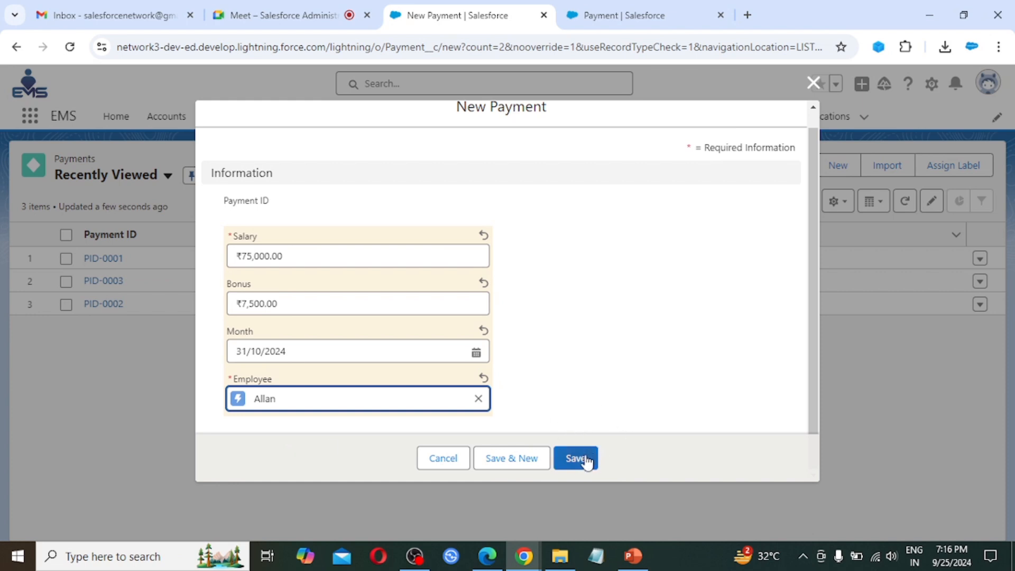
click(516, 458)
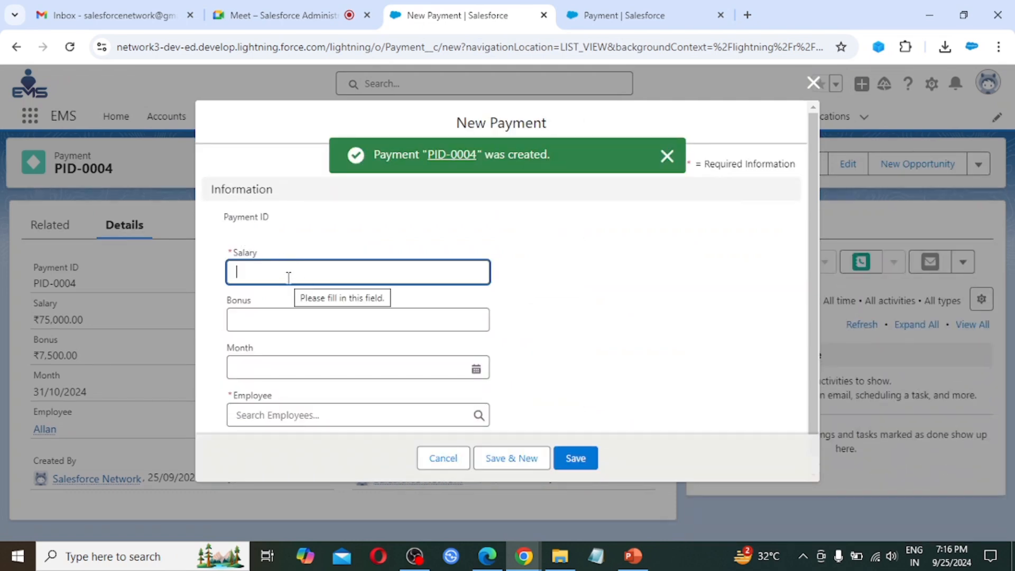
Step: Save a payment with Salary 80000, Bonus 8000, Month 30/11/2024 and employee Allan
text(8)
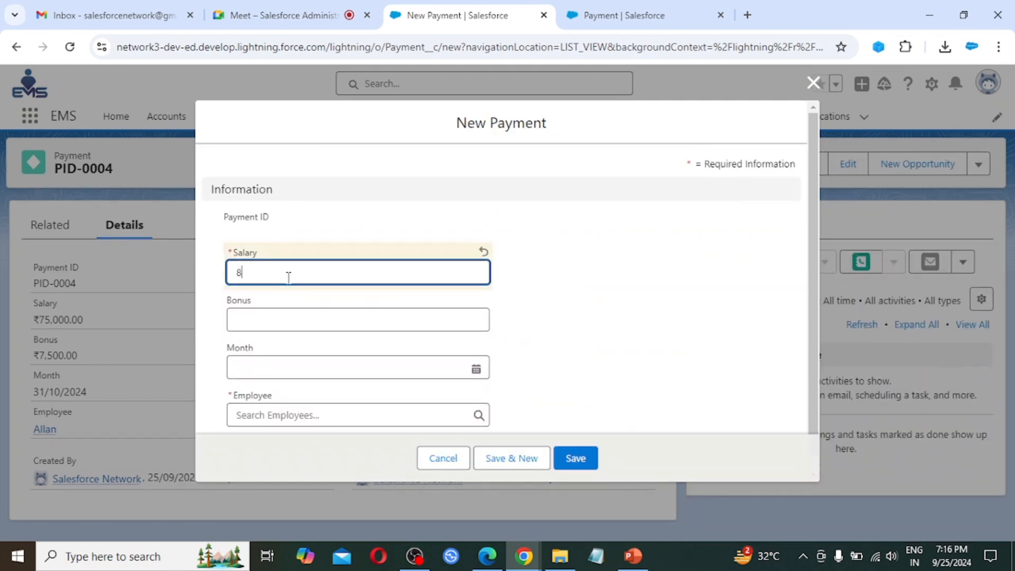
text(0000)
key(Tab)
text(8000)
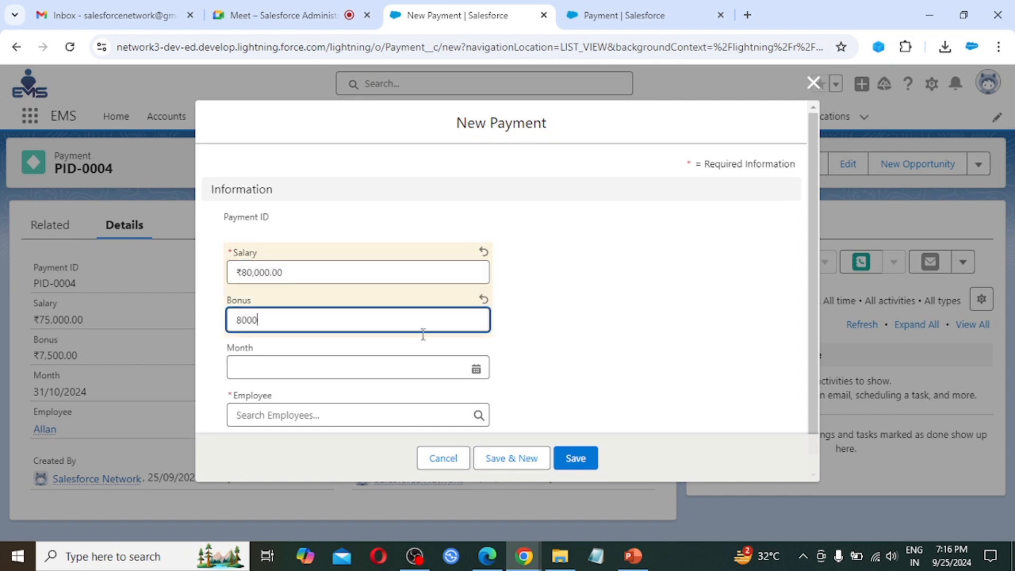
click(476, 369)
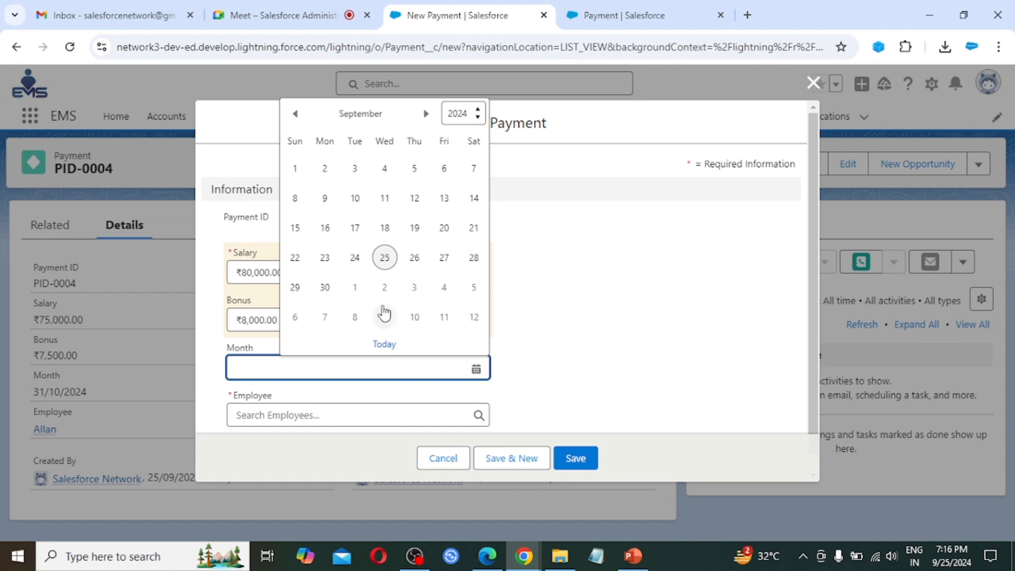
click(427, 114)
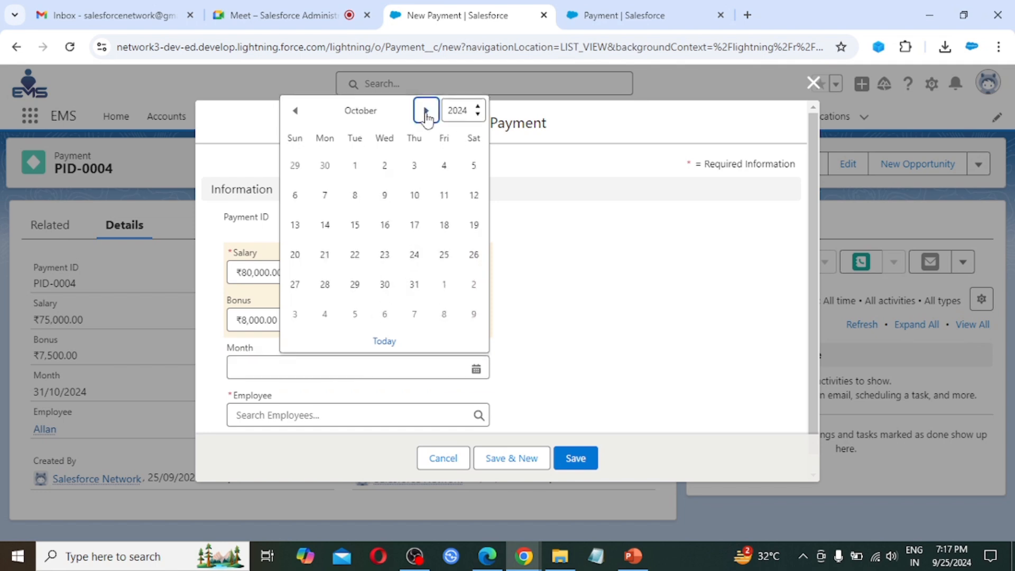
click(426, 115)
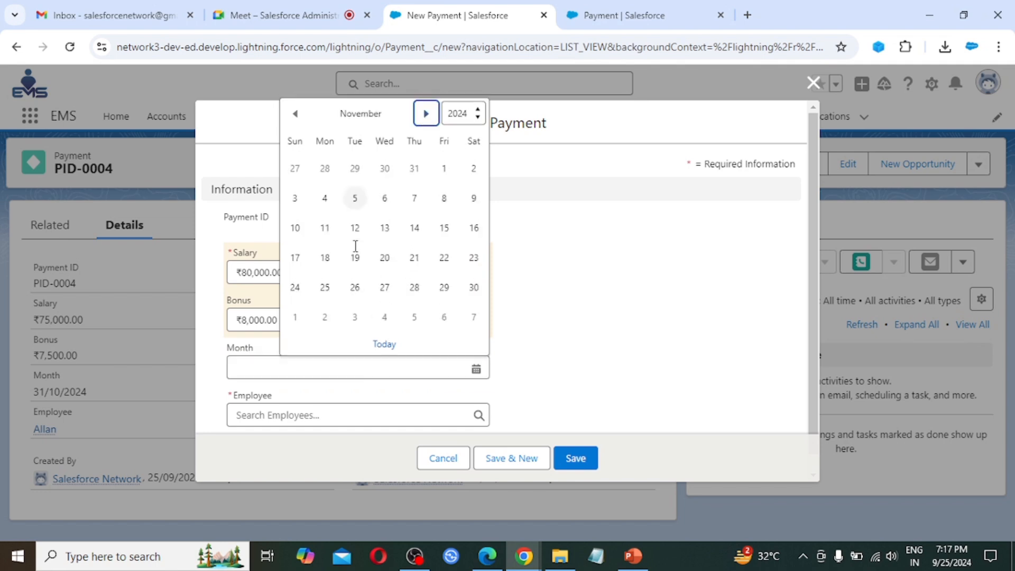
click(474, 288)
click(392, 418)
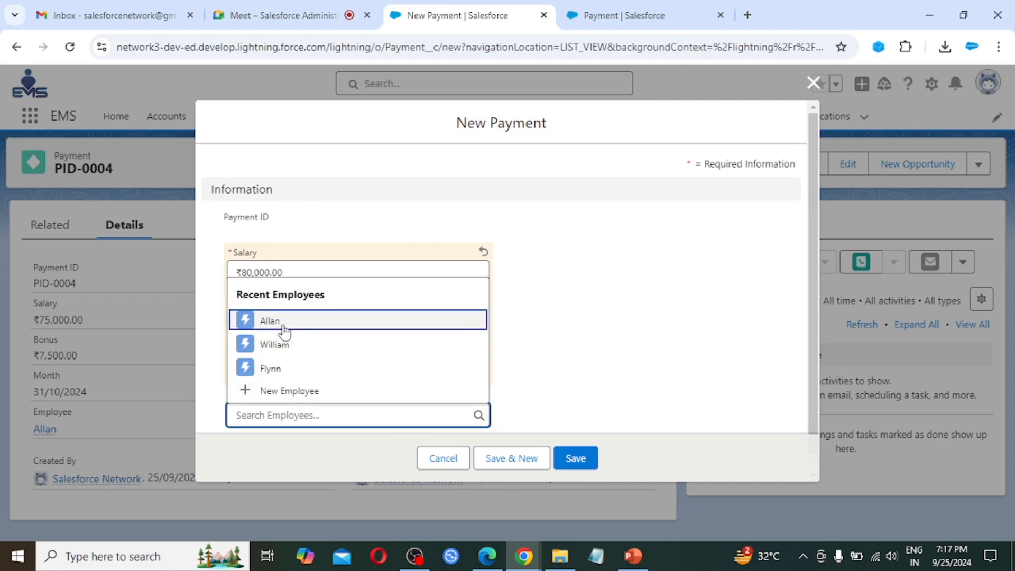
click(284, 323)
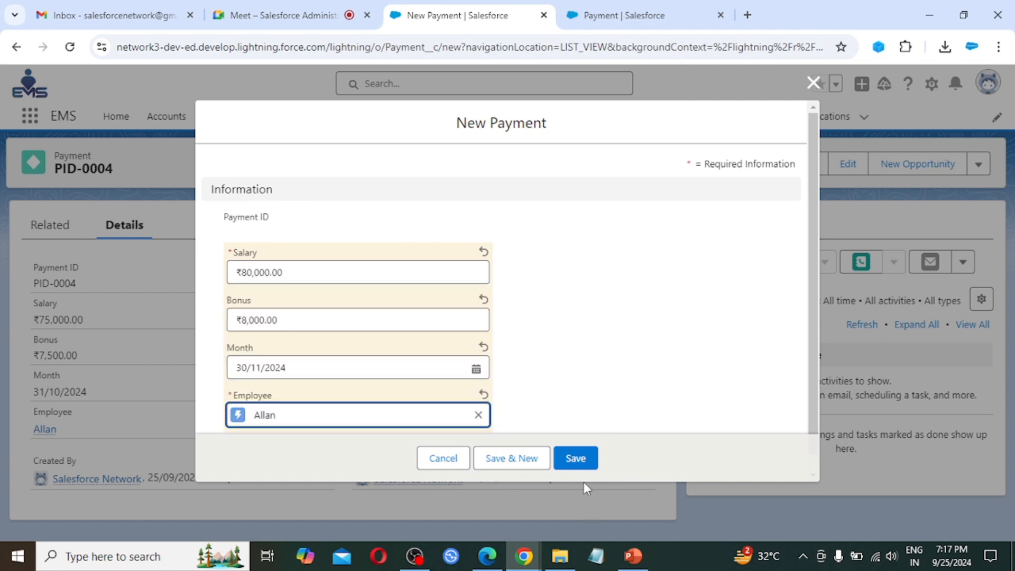
click(576, 458)
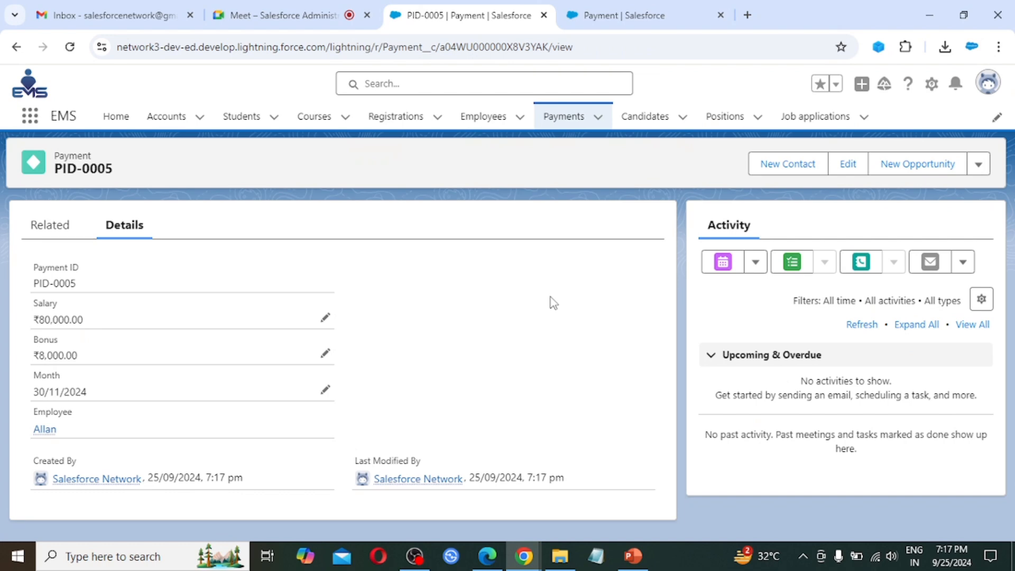
Step: Show Allan's employee record on its Related tab and dismiss the Summer '19 announcement
click(486, 119)
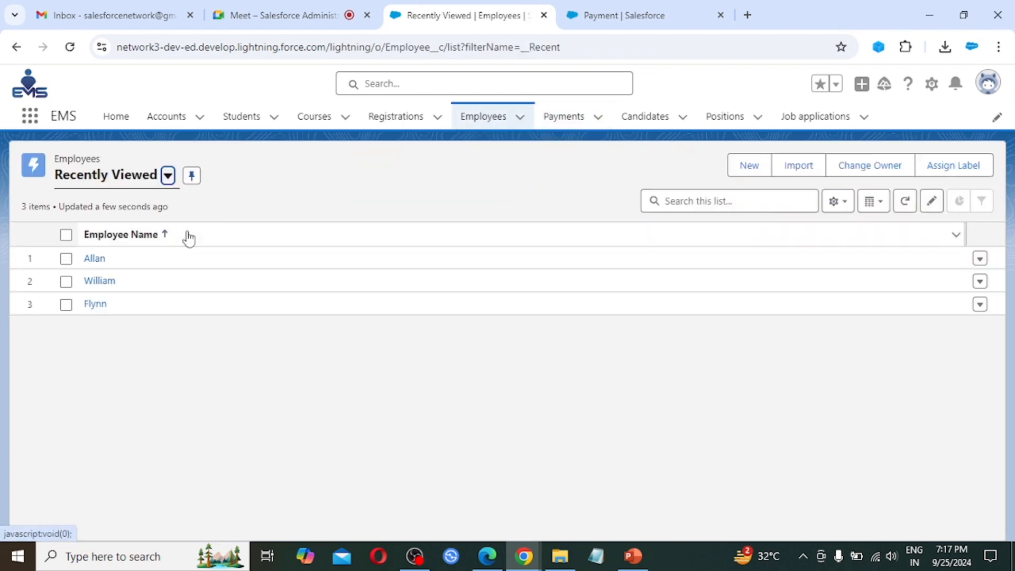
click(95, 259)
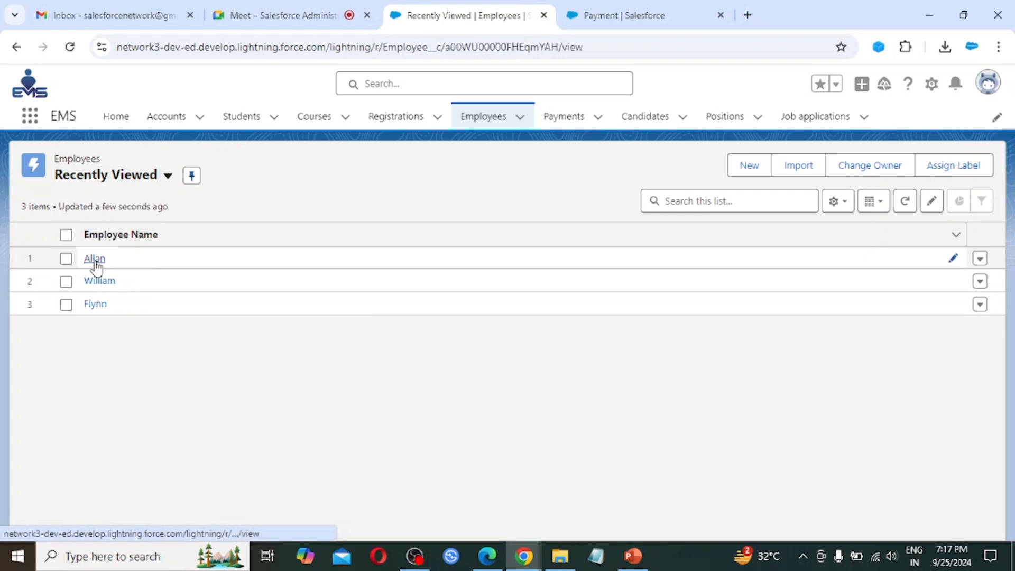
click(42, 226)
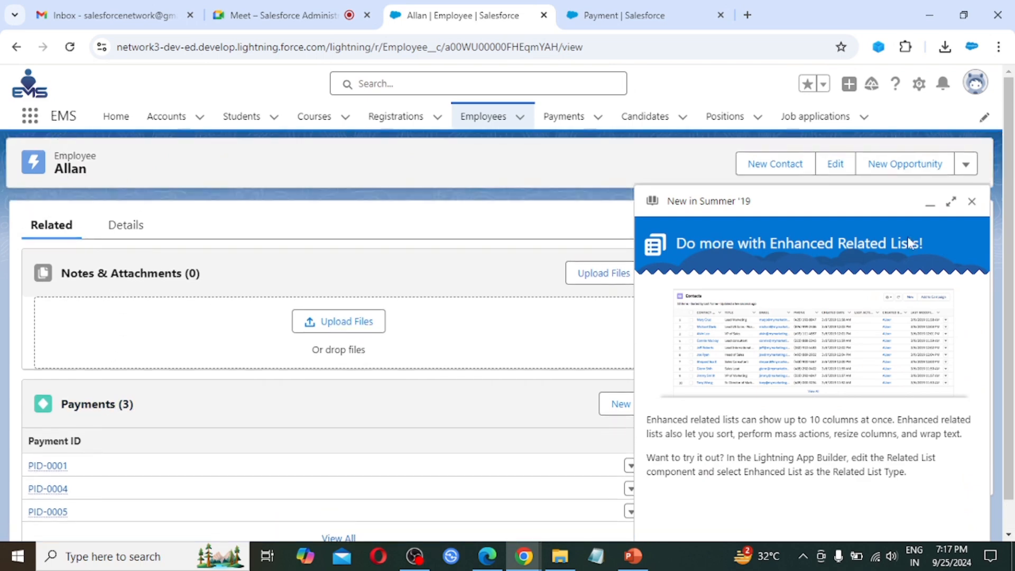
click(972, 203)
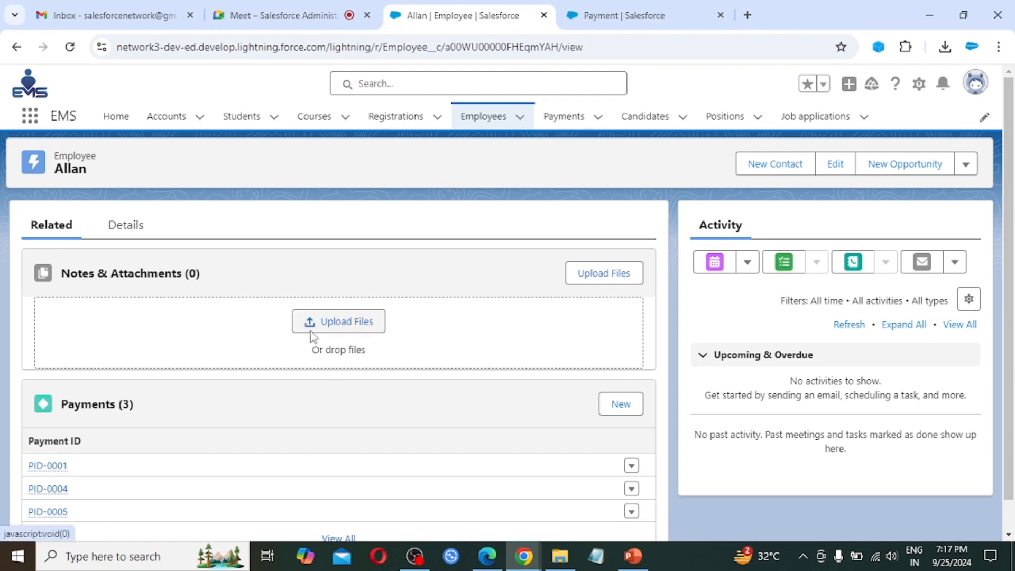
scroll(308, 336, down, 1)
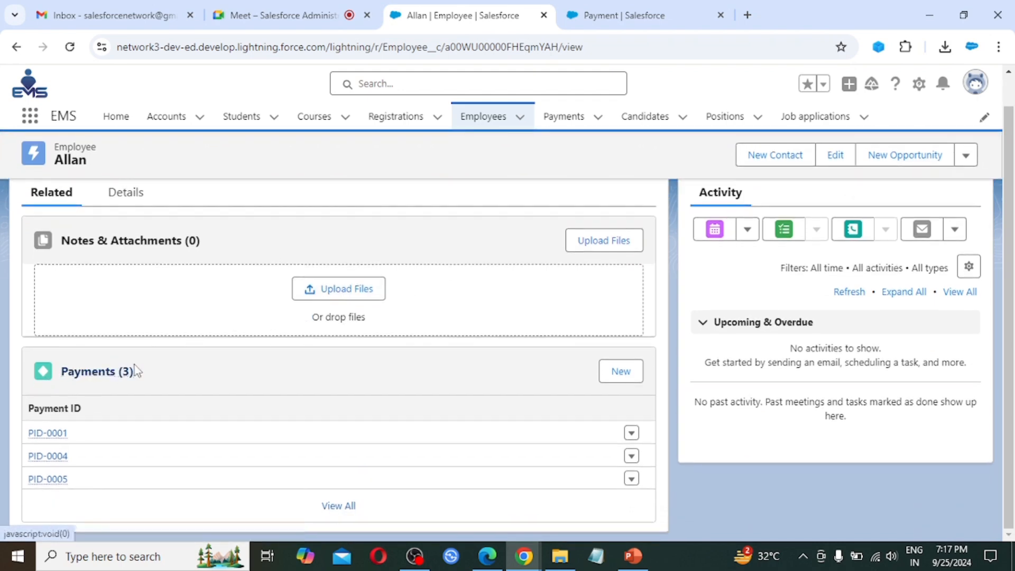
mouse_move(63, 443)
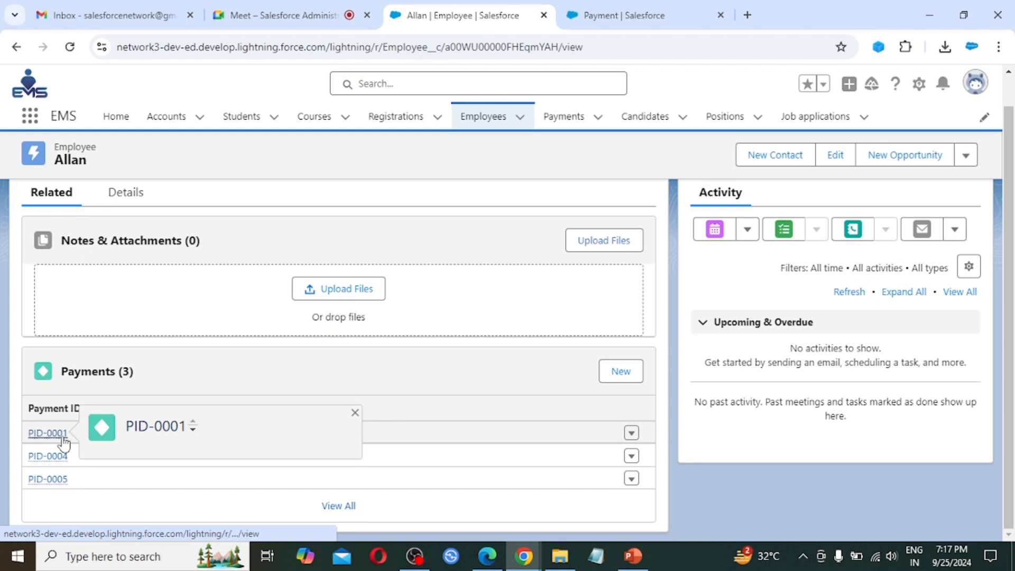
mouse_move(65, 465)
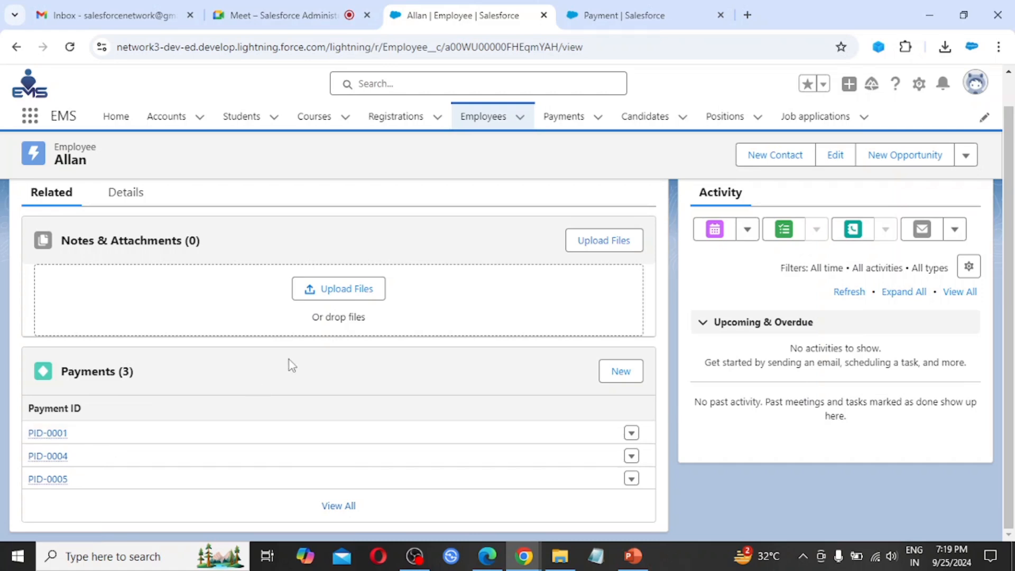
scroll(521, 317, up, 1)
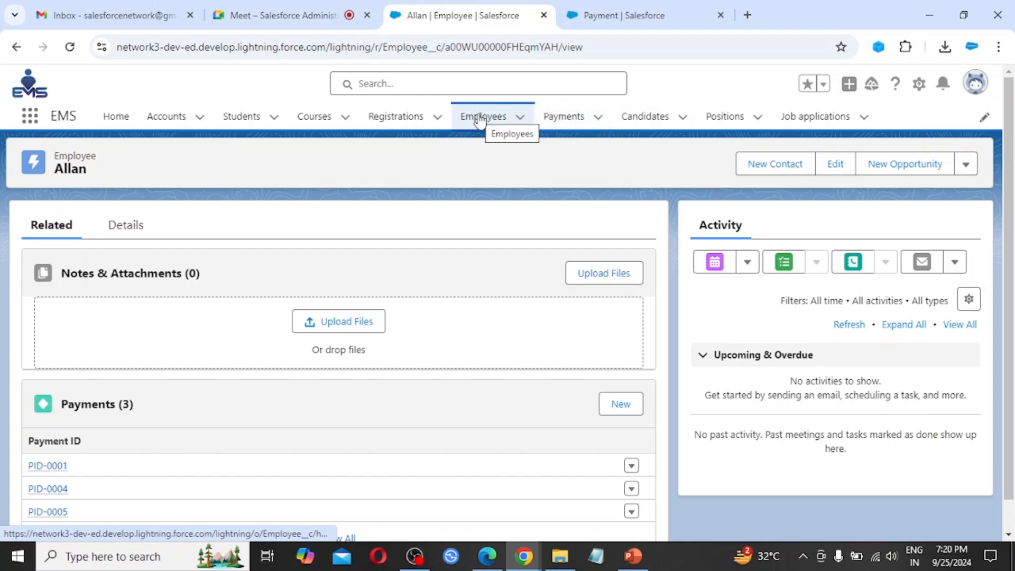
click(565, 119)
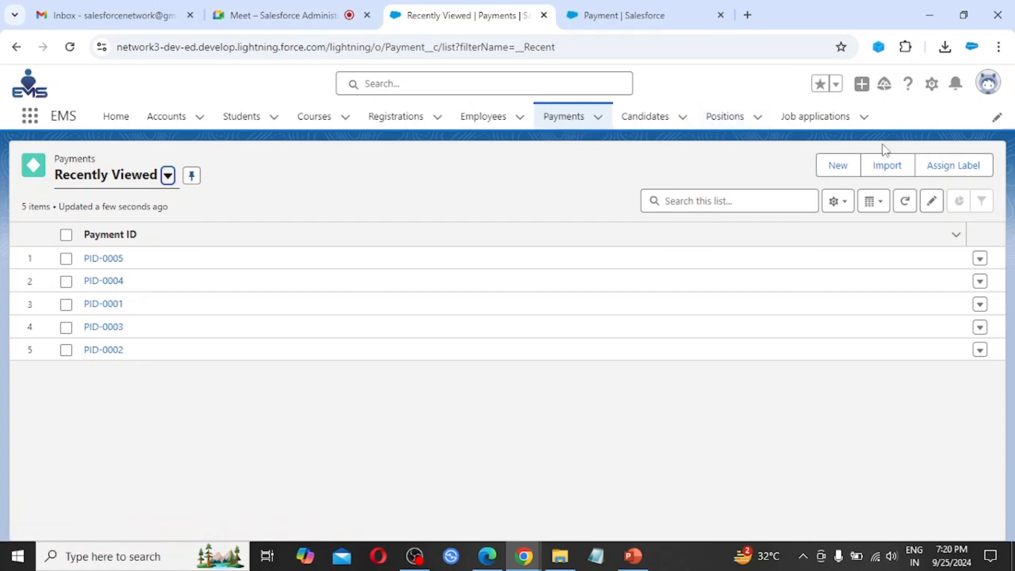
Step: Choose Edit Object from the gear menu to reach the Payment object's setup
click(933, 90)
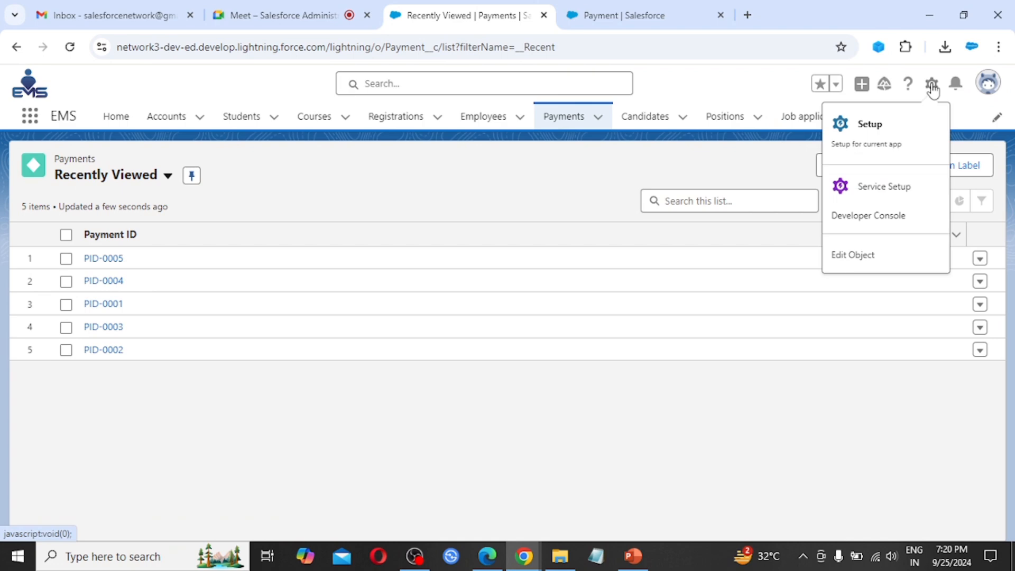
click(863, 257)
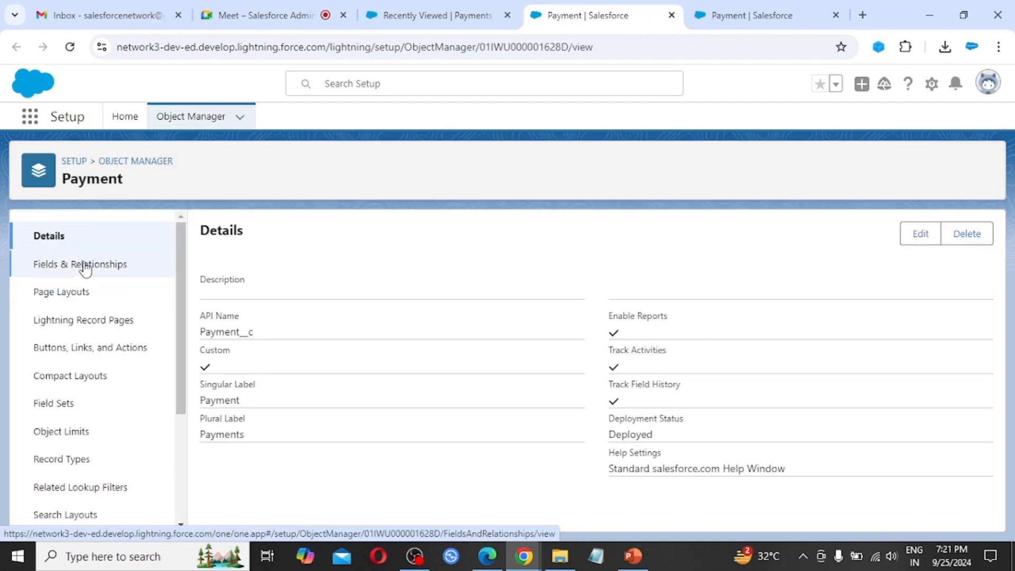
Step: View Payment's Fields & Relationships and start a new custom field to browse its data types
click(84, 267)
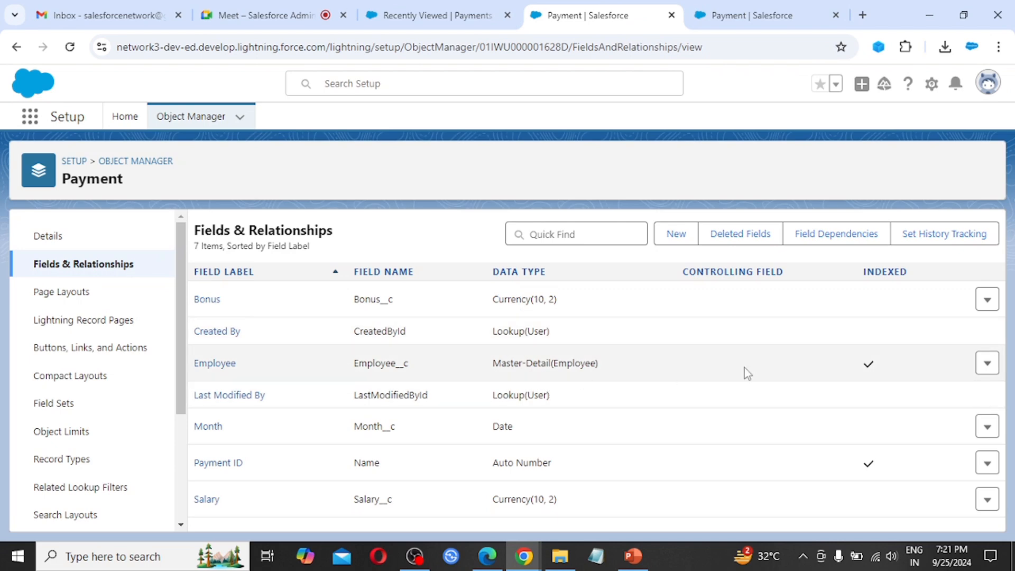
click(676, 234)
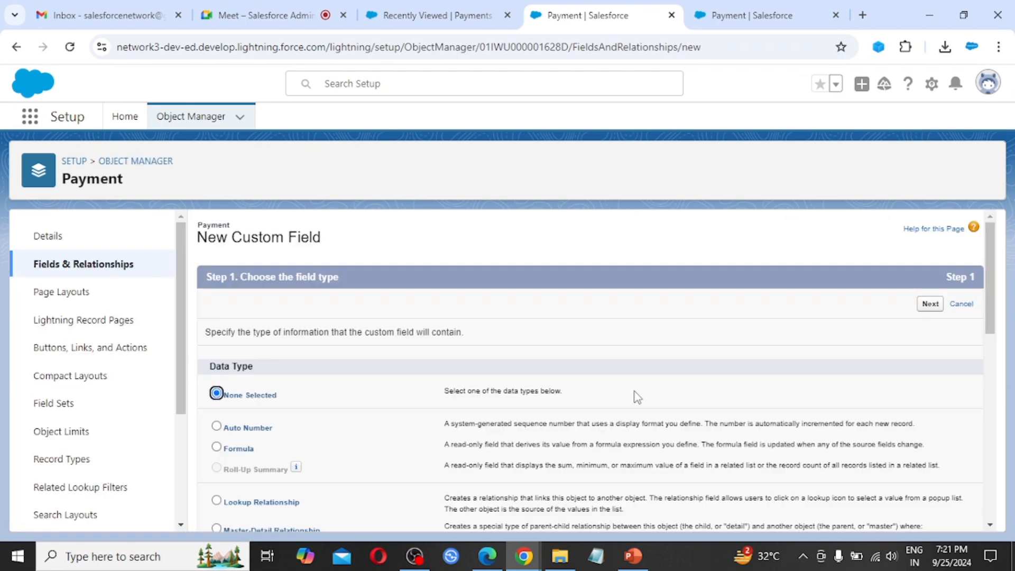
scroll(575, 421, down, 2)
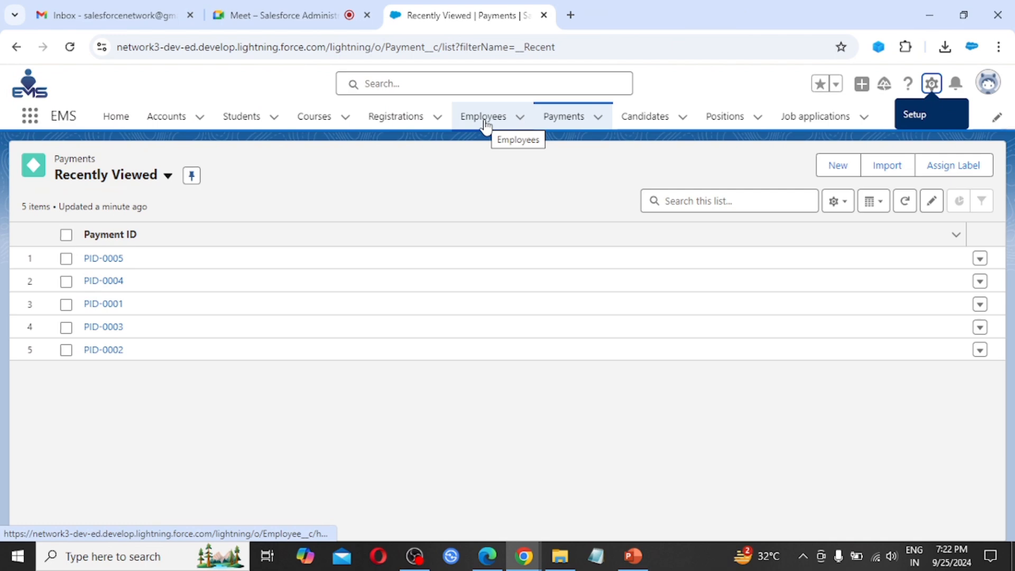
Step: From the Employees tab, use the gear menu's Edit Object to reach the Employee object setup
click(483, 117)
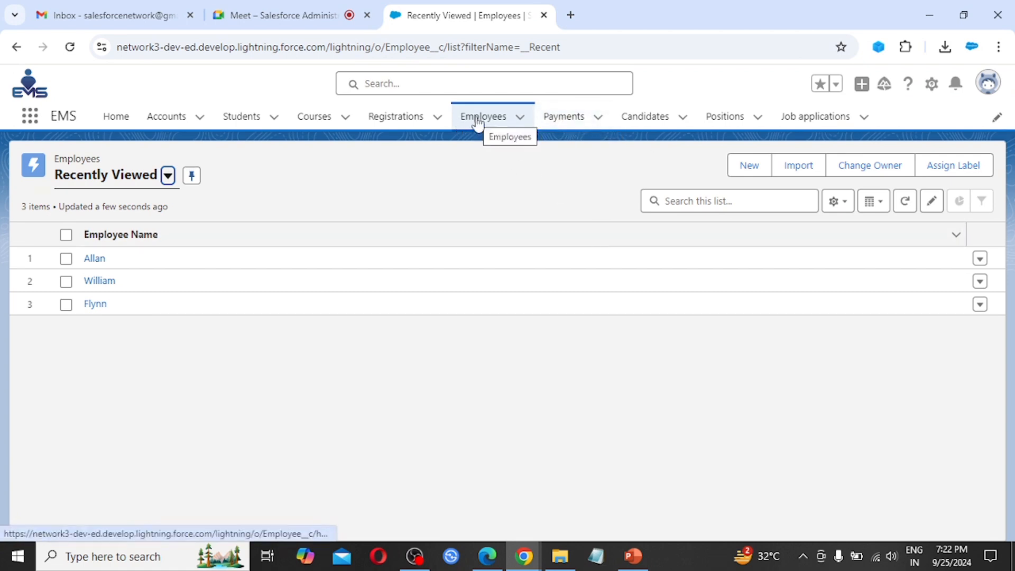
click(931, 84)
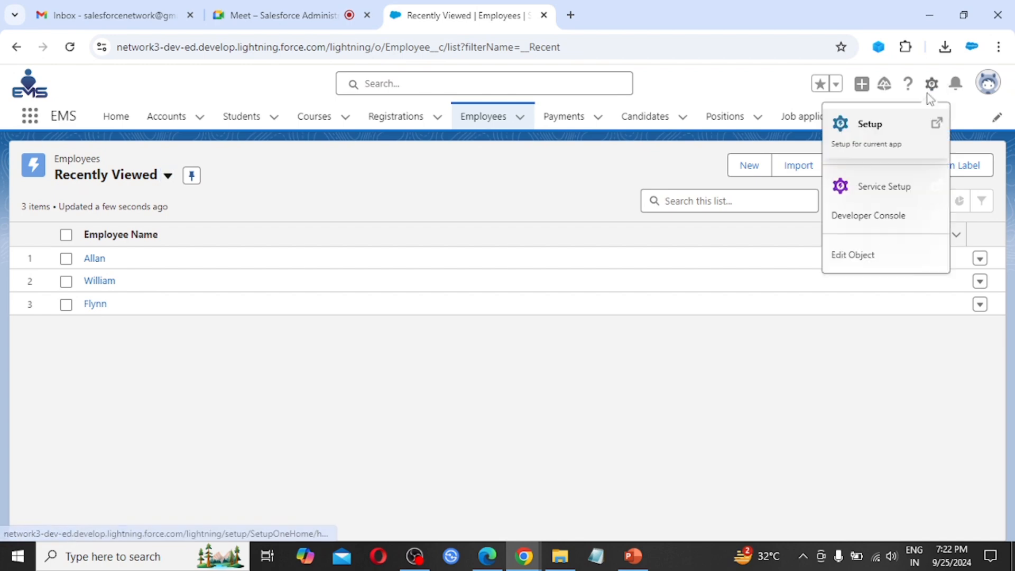
click(932, 86)
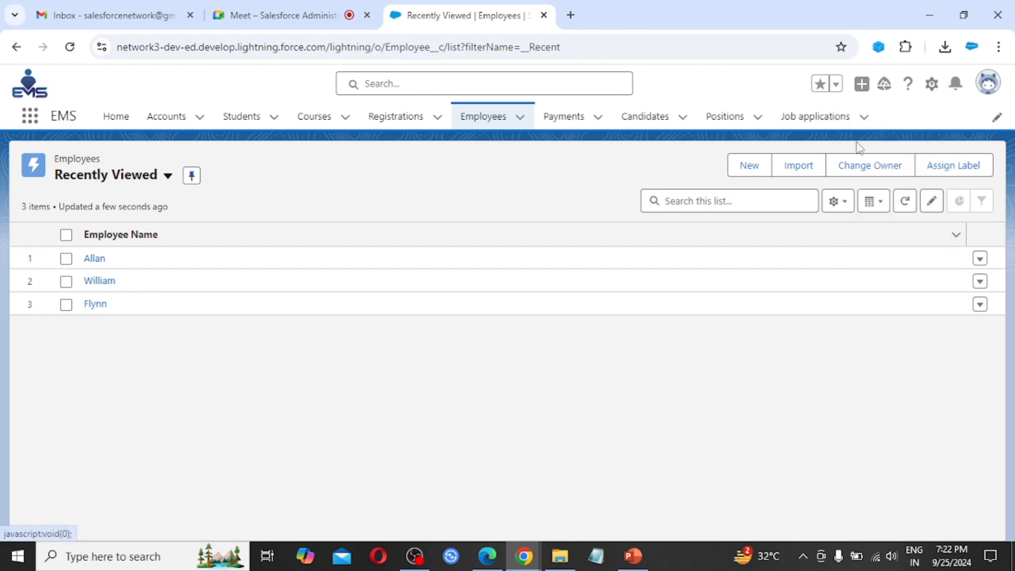
click(932, 86)
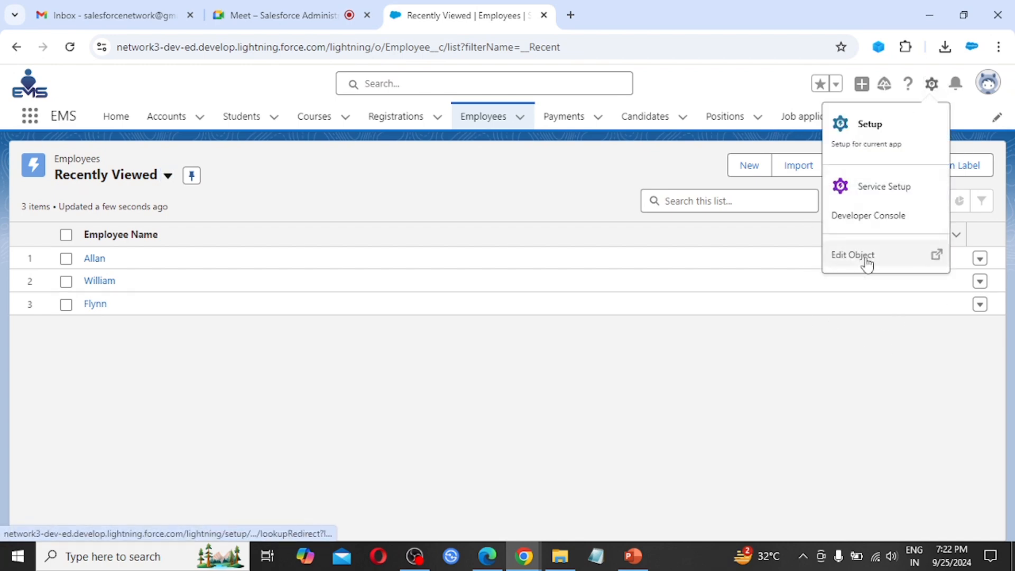
click(887, 261)
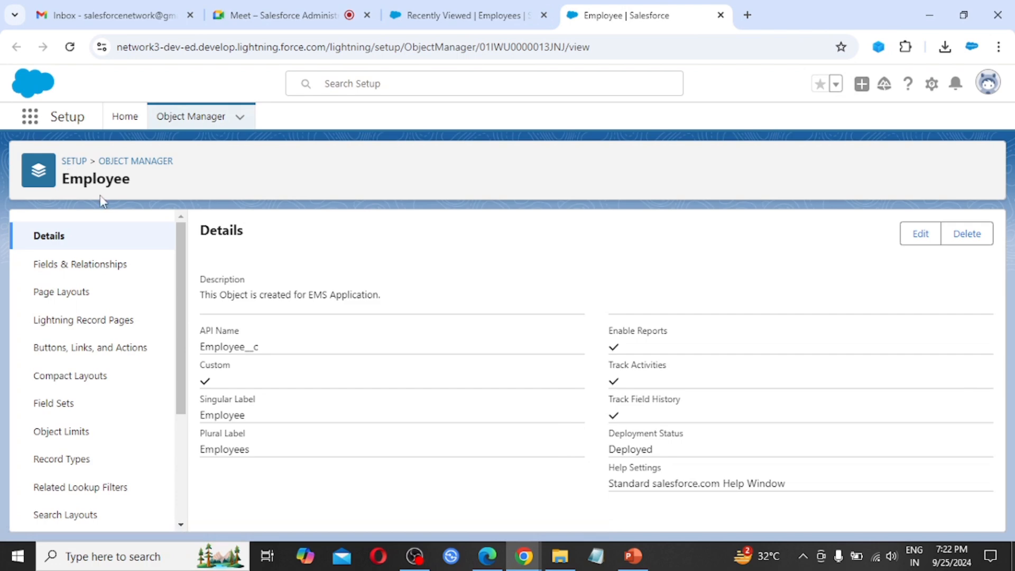
Step: Start a new custom field on Employee, choose the Roll-Up Summary data type and continue
click(91, 267)
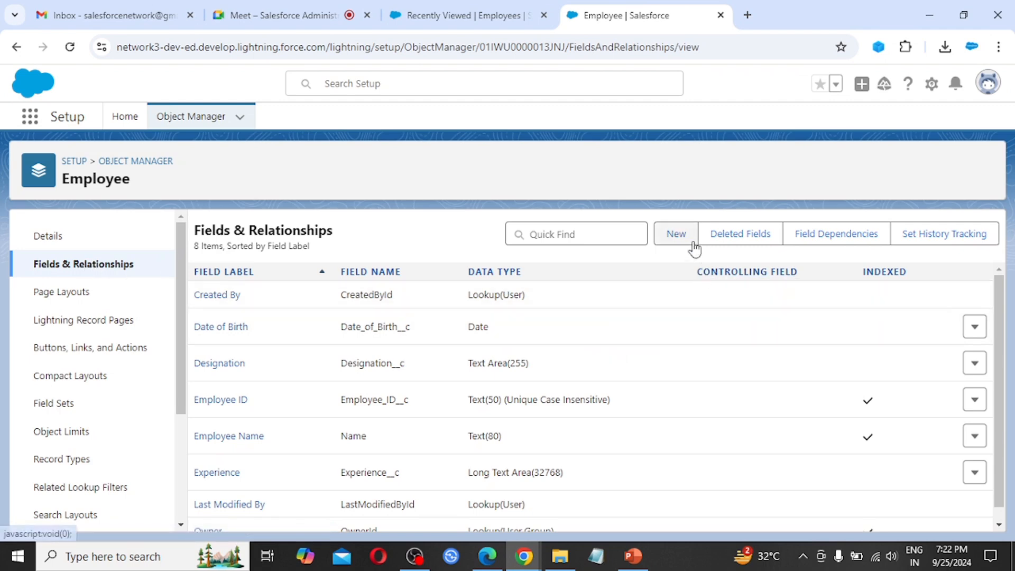
click(678, 235)
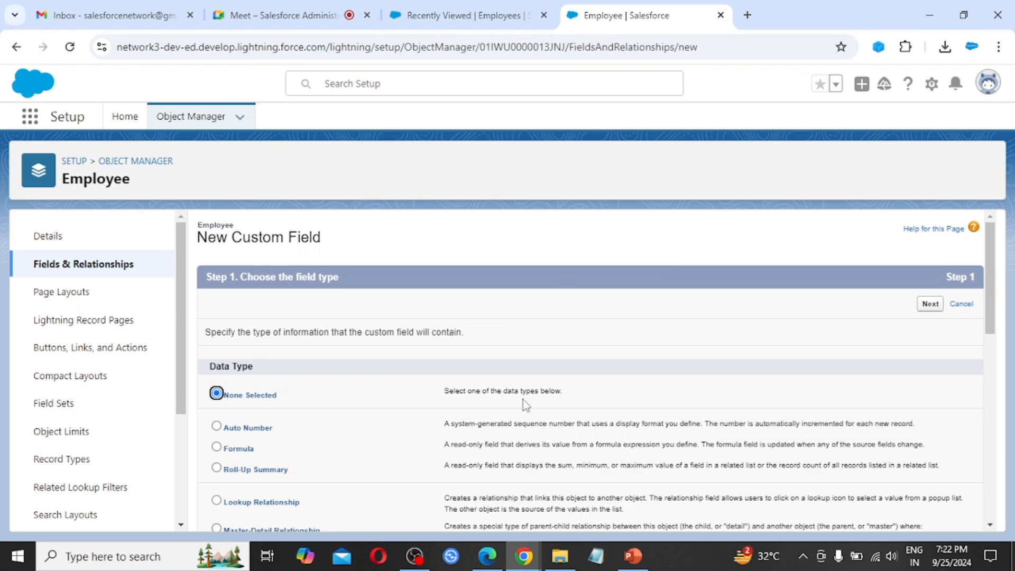
scroll(579, 407, down, 1)
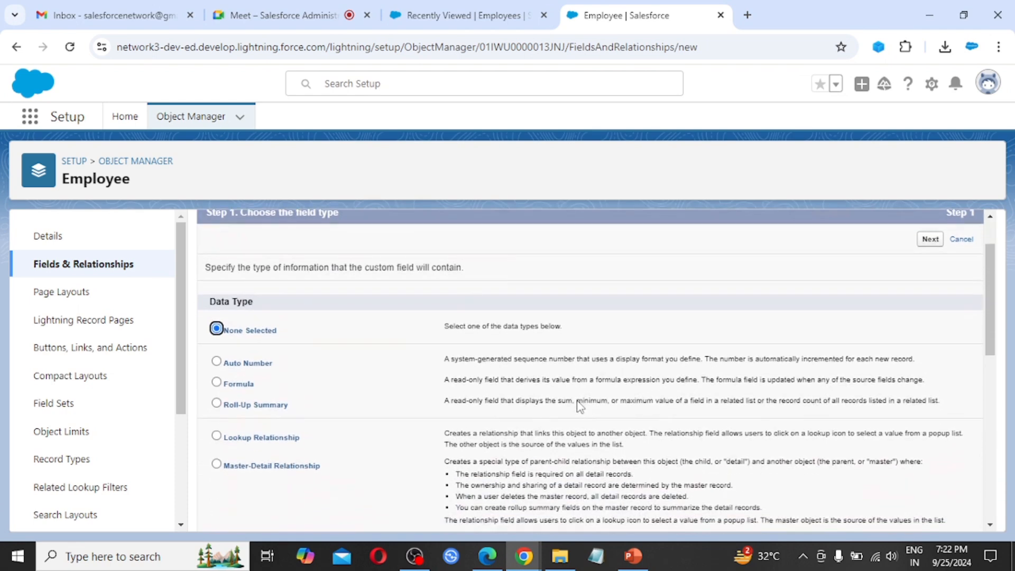
scroll(580, 405, down, 1)
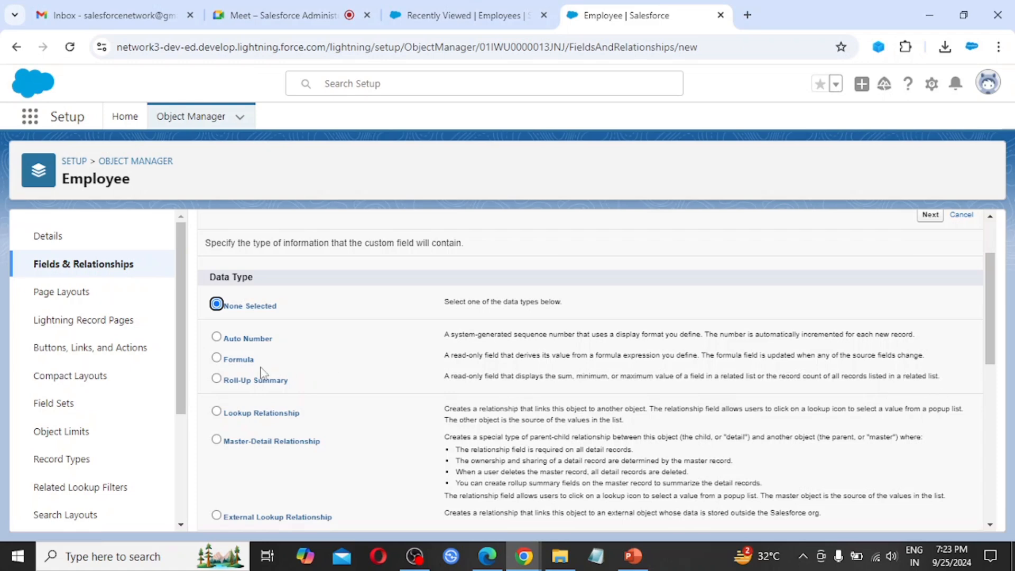
click(235, 380)
scroll(827, 431, down, 8)
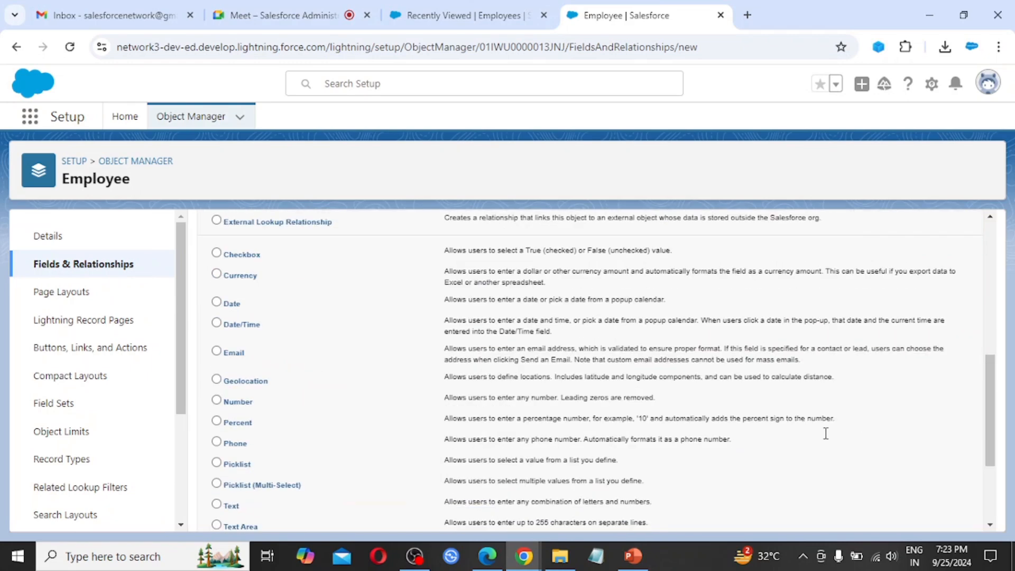
click(928, 516)
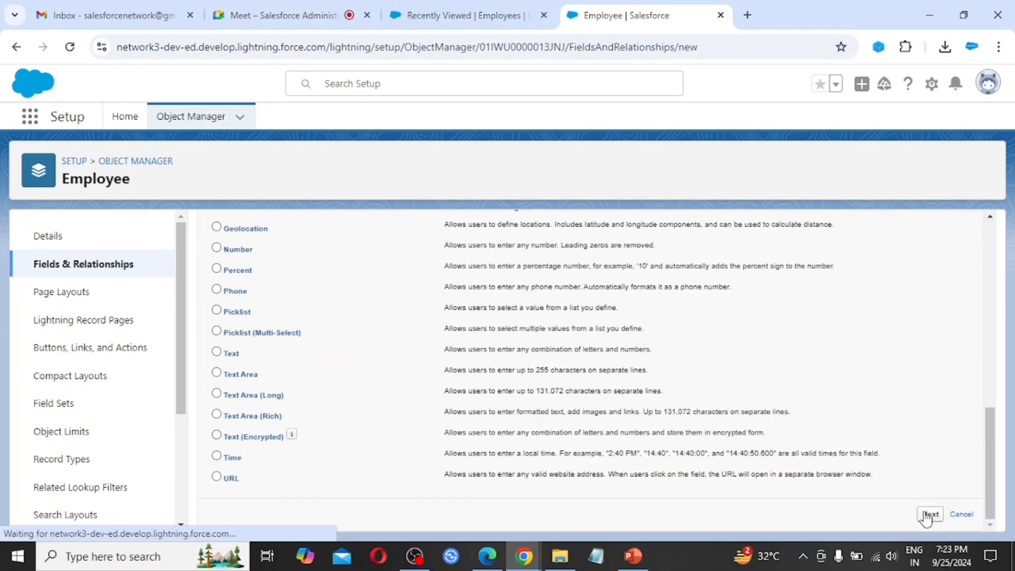
Step: Enter the field label 'Sum of Salary' and advance to the summary calculation step
text(S)
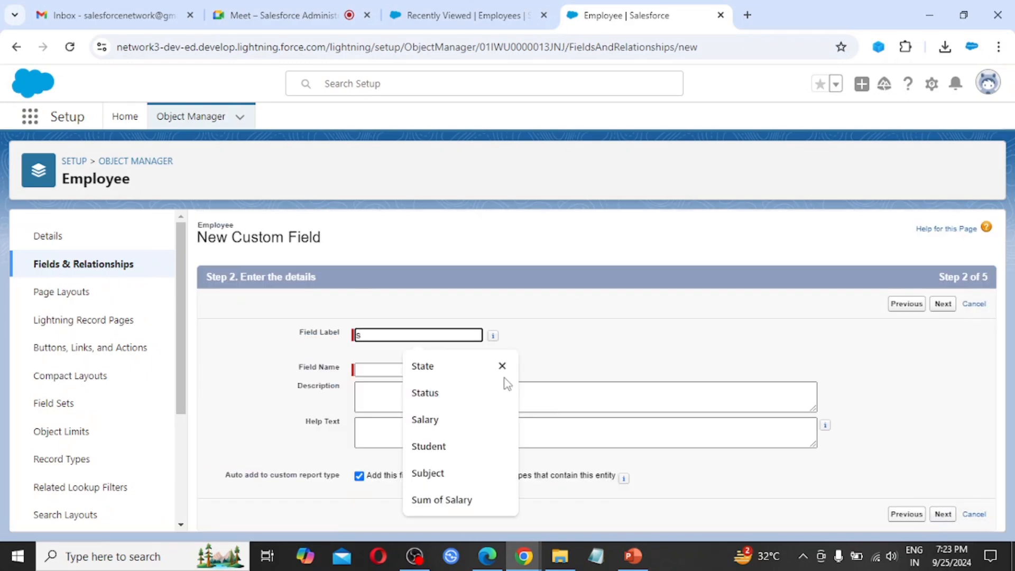
key(BackSpace)
text(Sum)
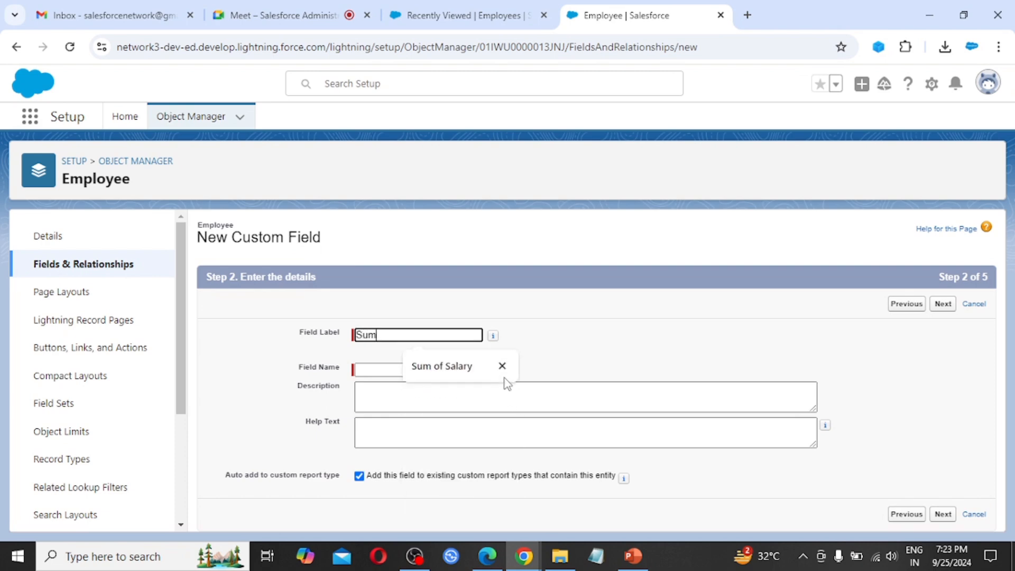
click(505, 376)
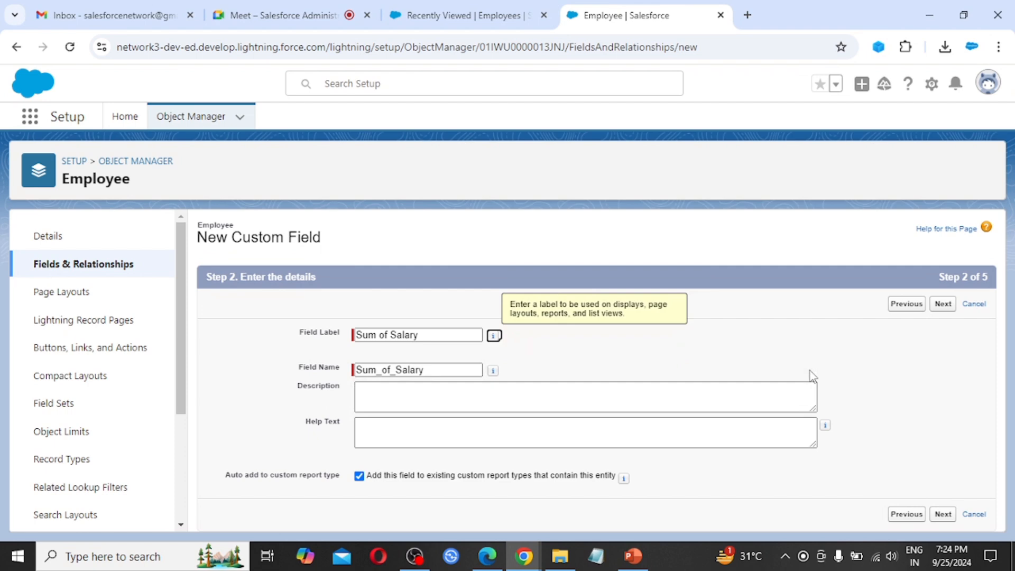
click(946, 306)
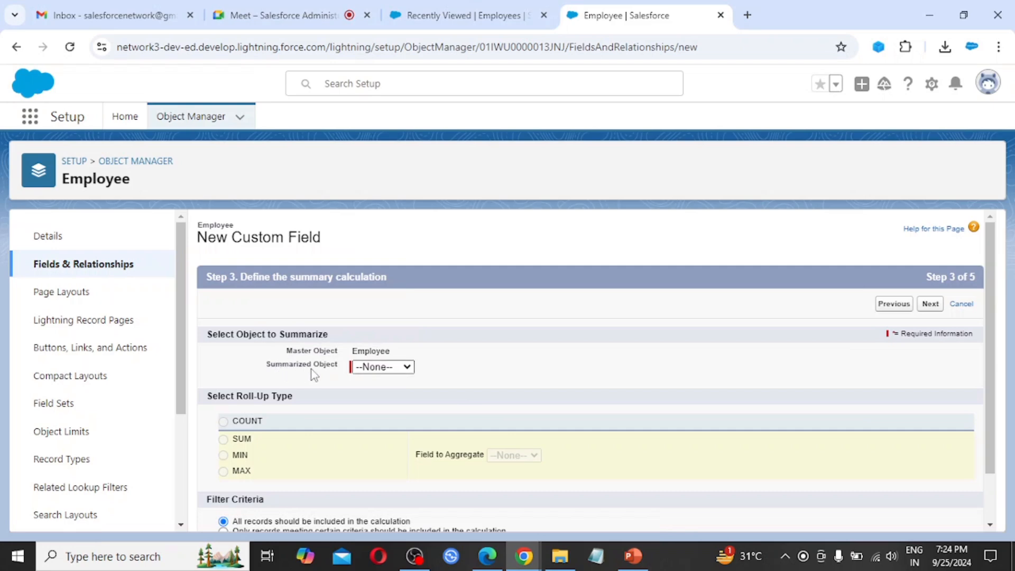
Step: Configure the roll-up to SUM the Payments' Salary field across all records, and continue
click(389, 370)
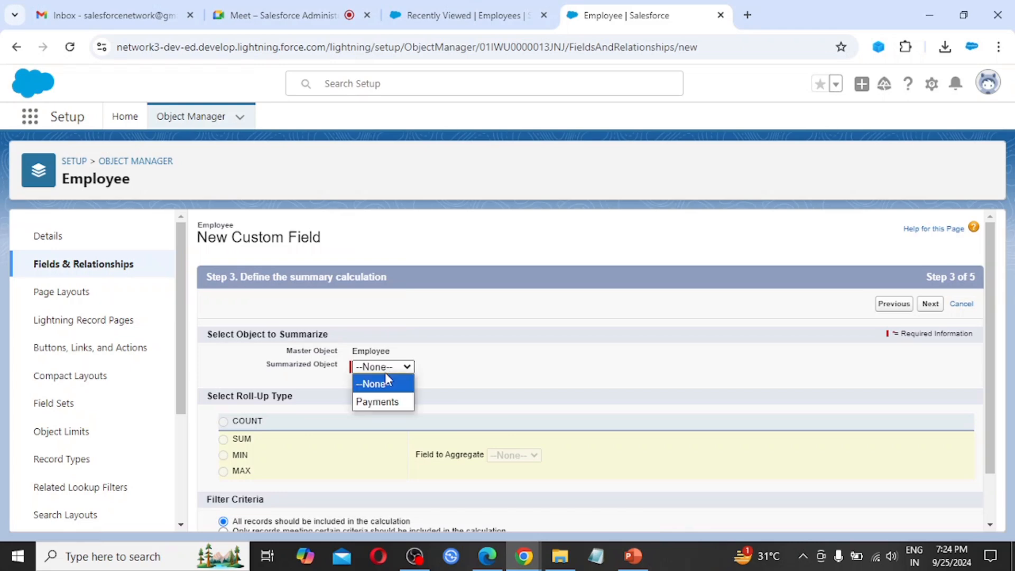
click(389, 403)
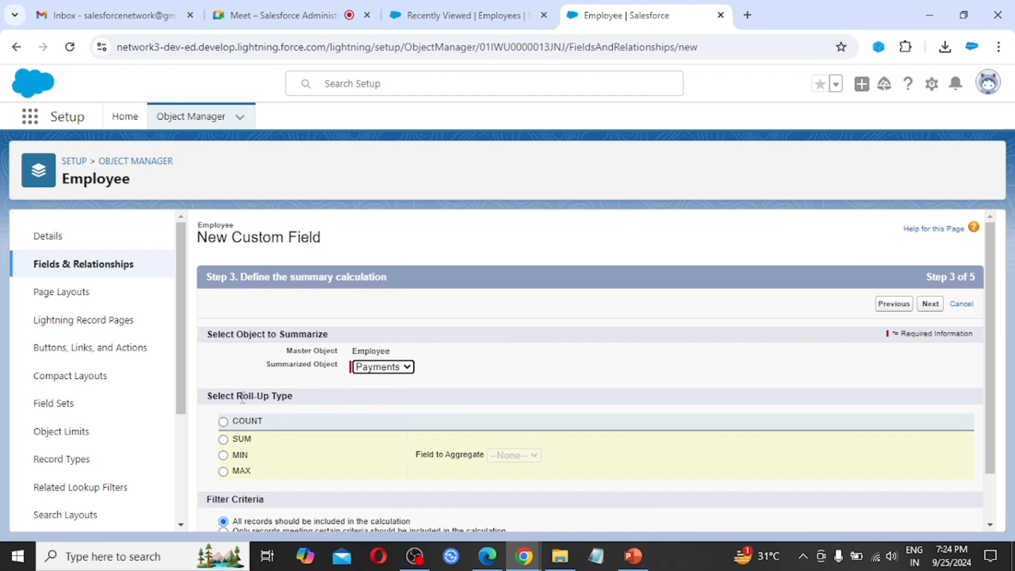
scroll(389, 425, down, 1)
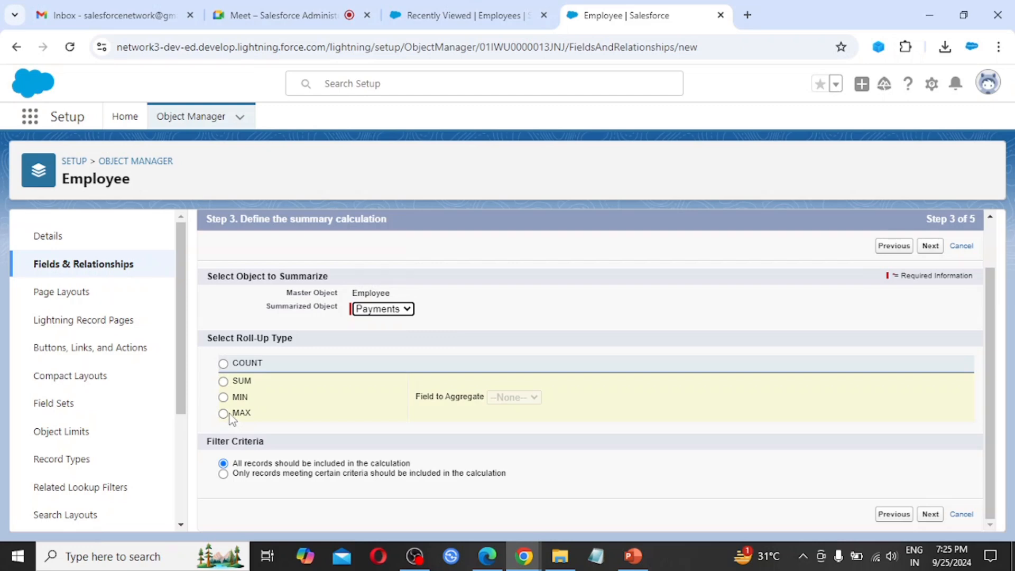
click(223, 382)
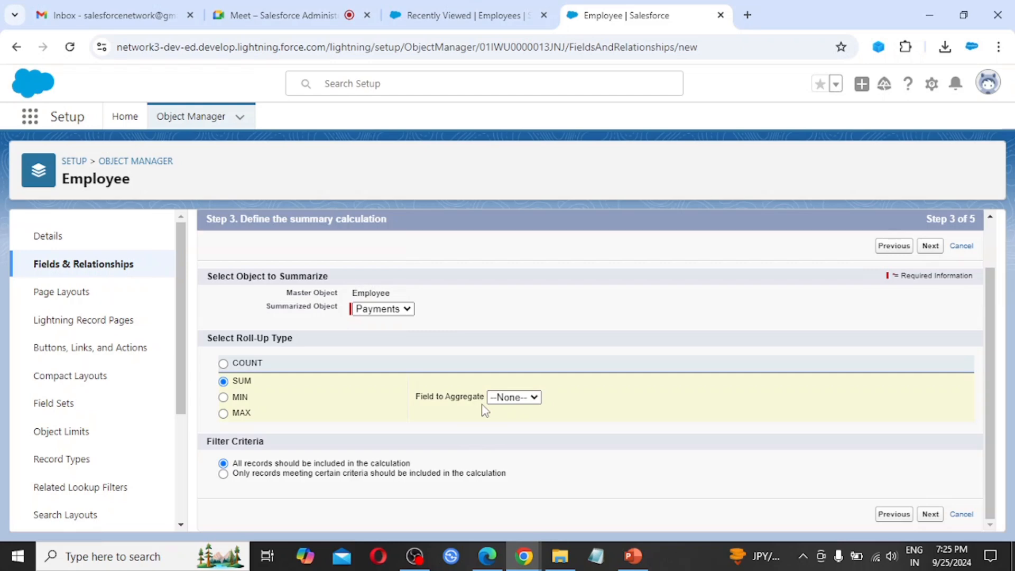
click(517, 404)
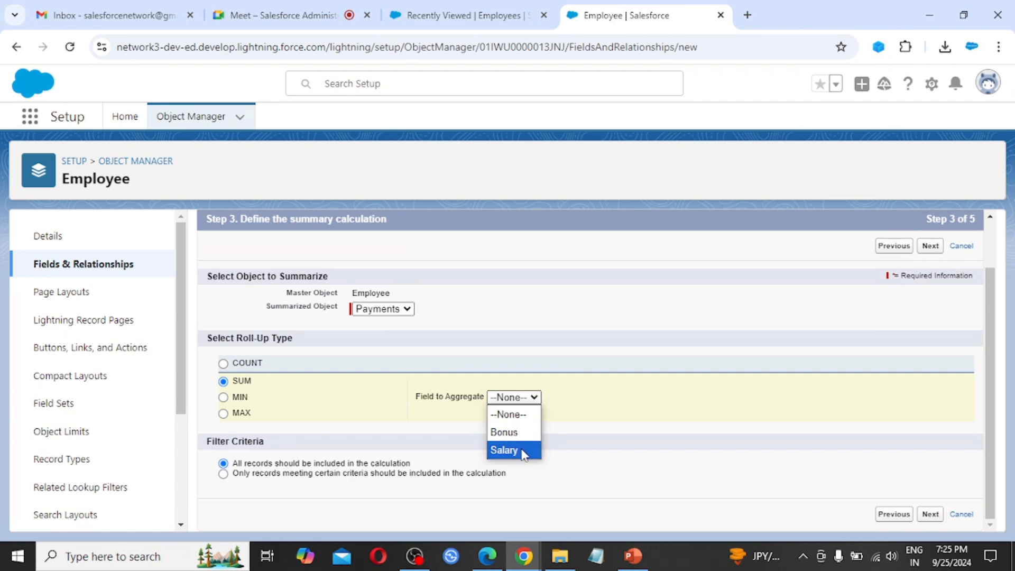
click(504, 451)
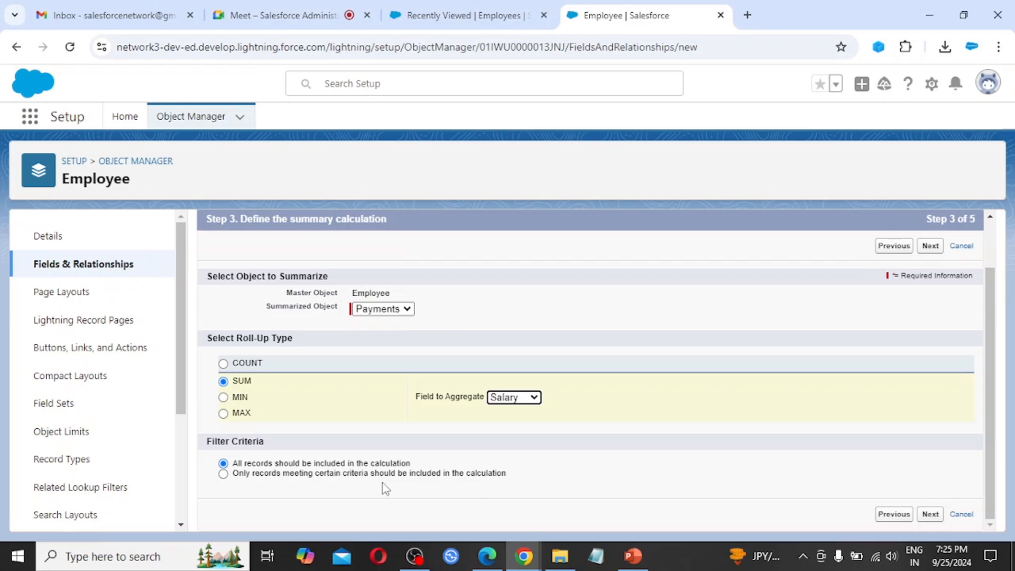
click(223, 474)
scroll(312, 407, down, 2)
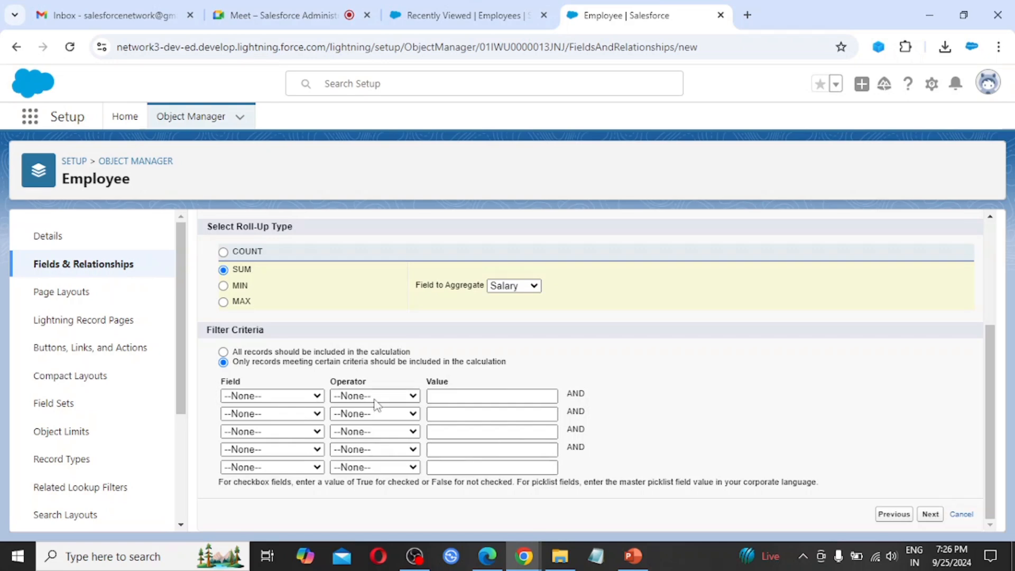
click(223, 352)
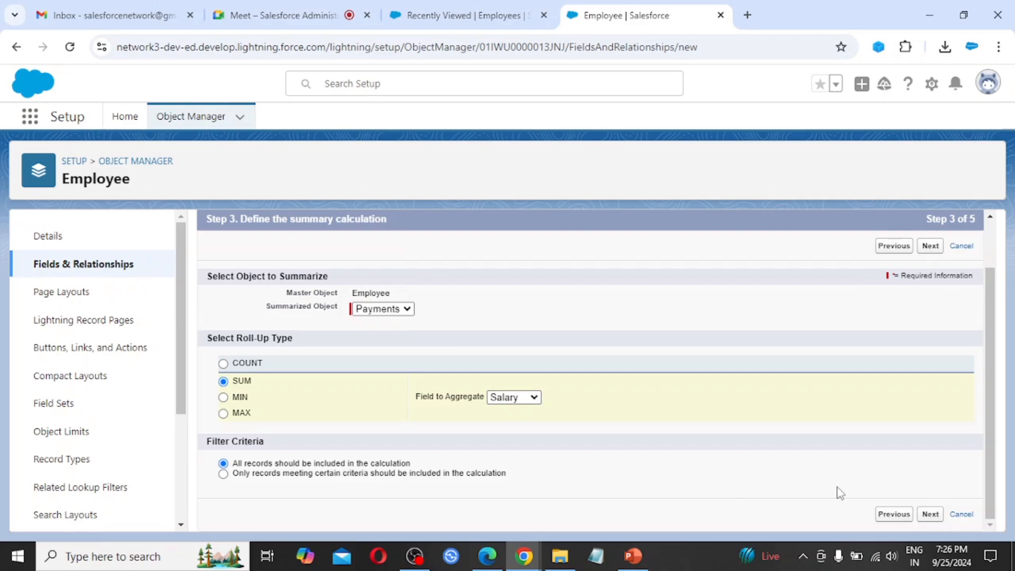
click(931, 514)
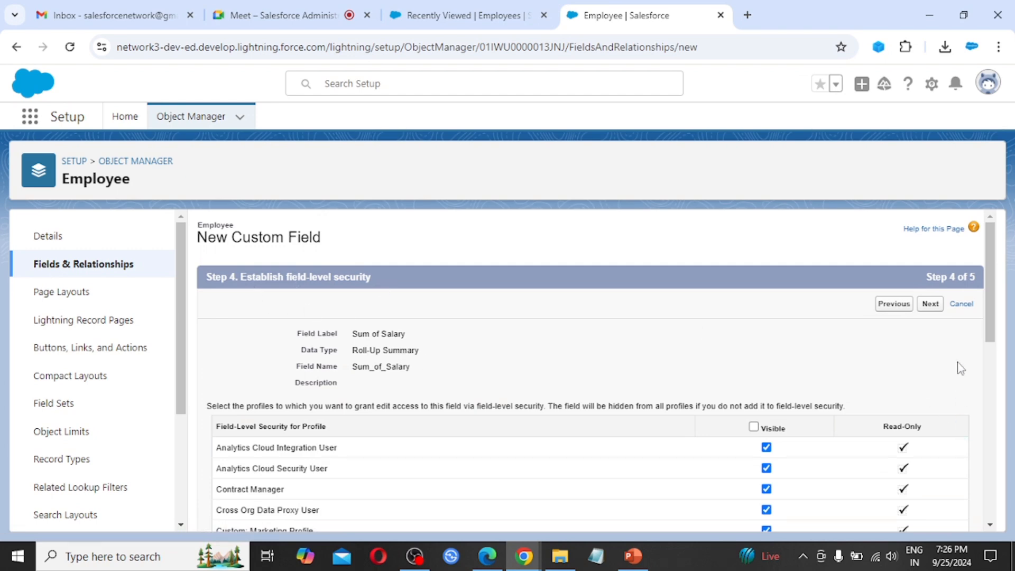
Step: Keep default field visibility and the Employee Layout, and save the Sum of Salary field
scroll(905, 452, down, 10)
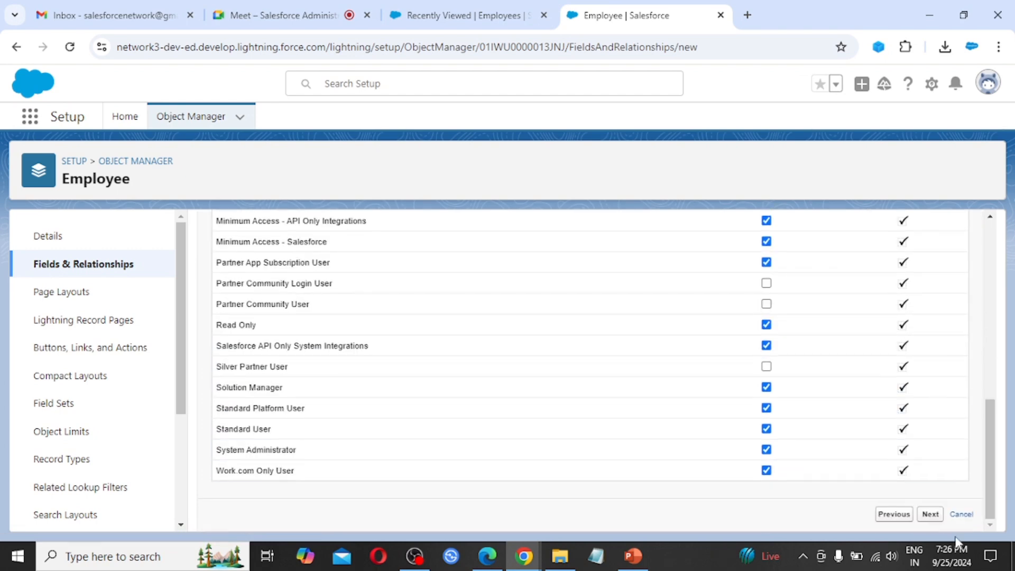
click(934, 520)
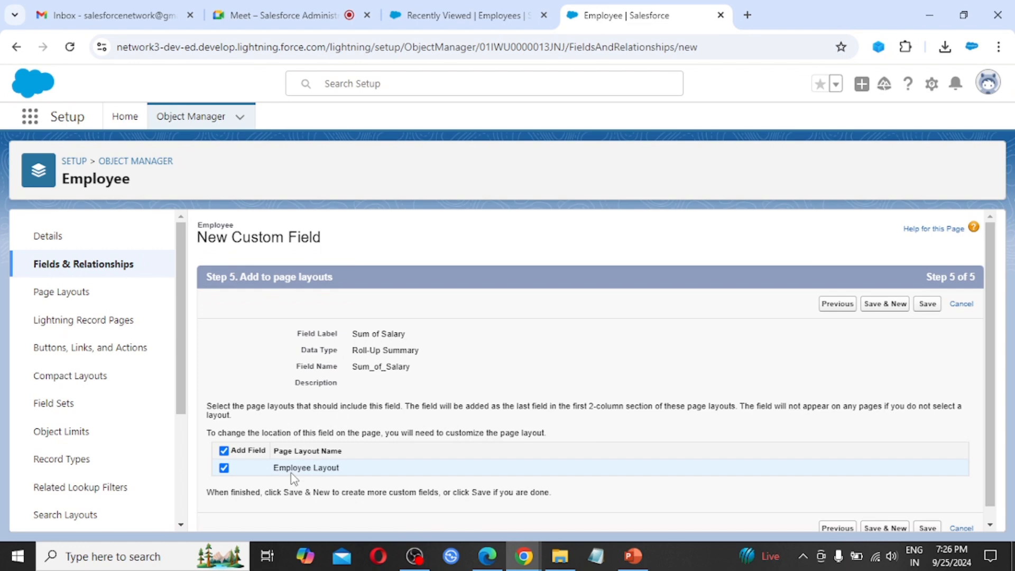
click(928, 307)
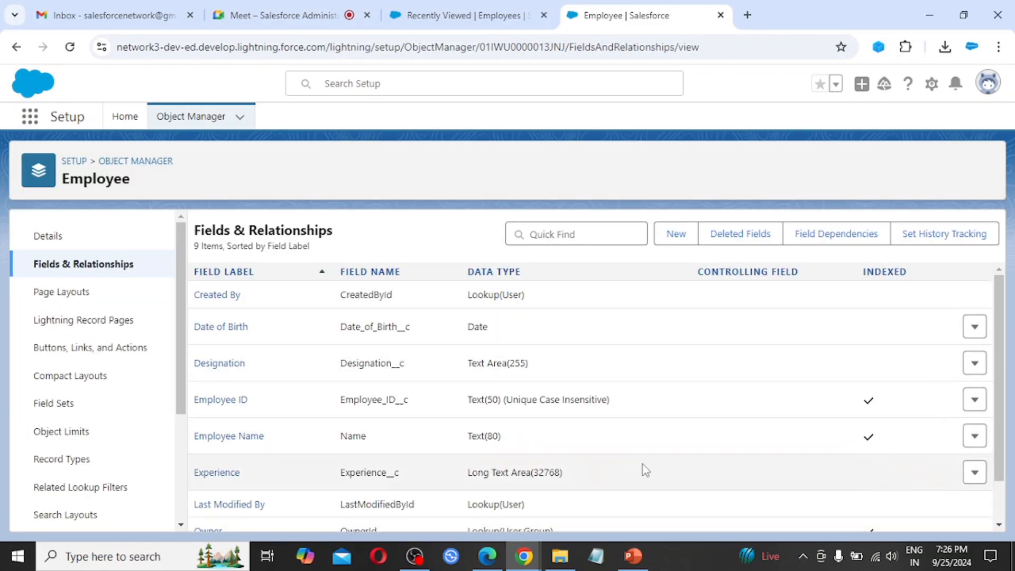
Step: Confirm Sum of Salary is listed as a SUM Payment roll-up, then go back to Employees
scroll(644, 468, down, 1)
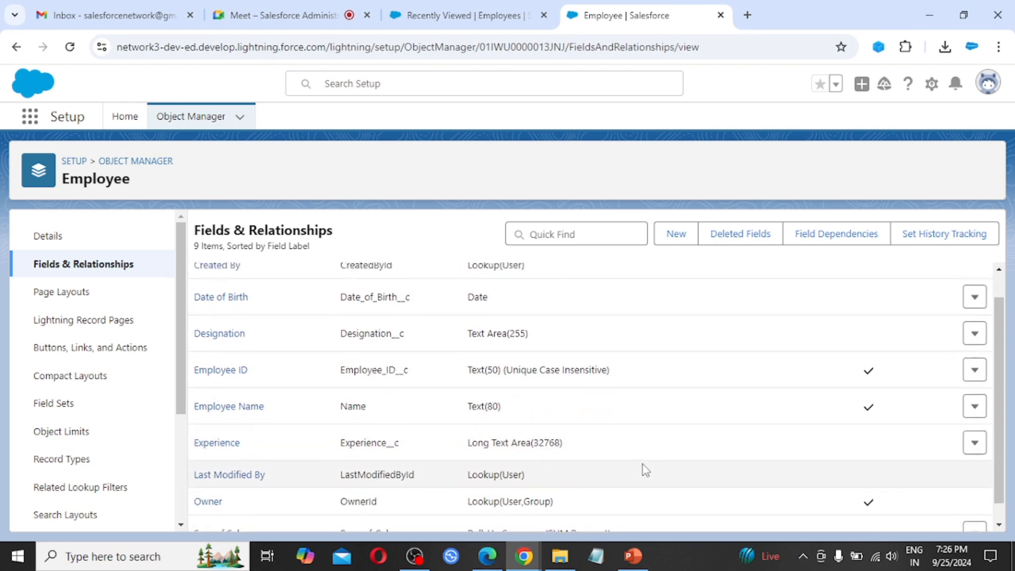
scroll(643, 468, down, 1)
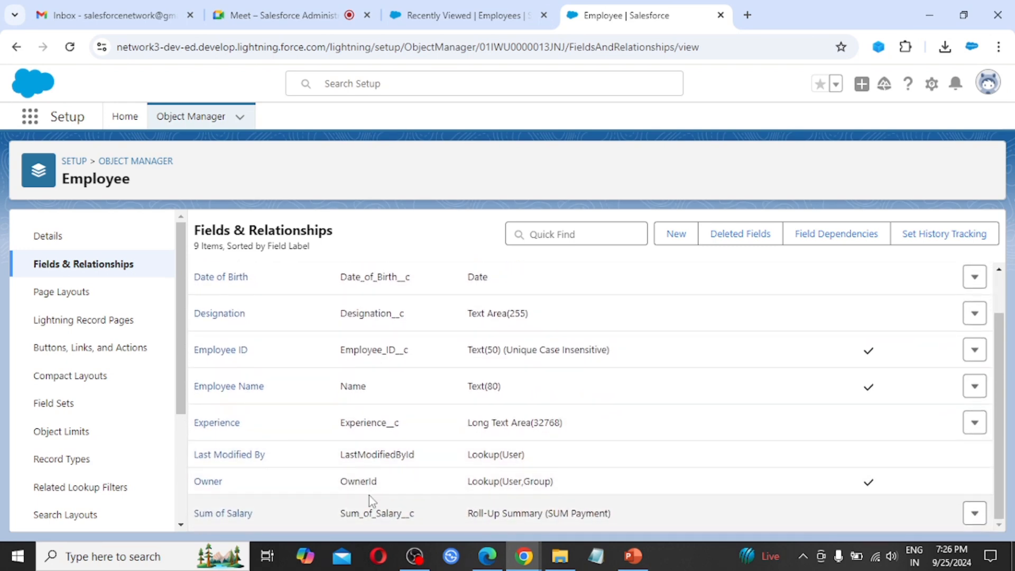
scroll(311, 493, up, 2)
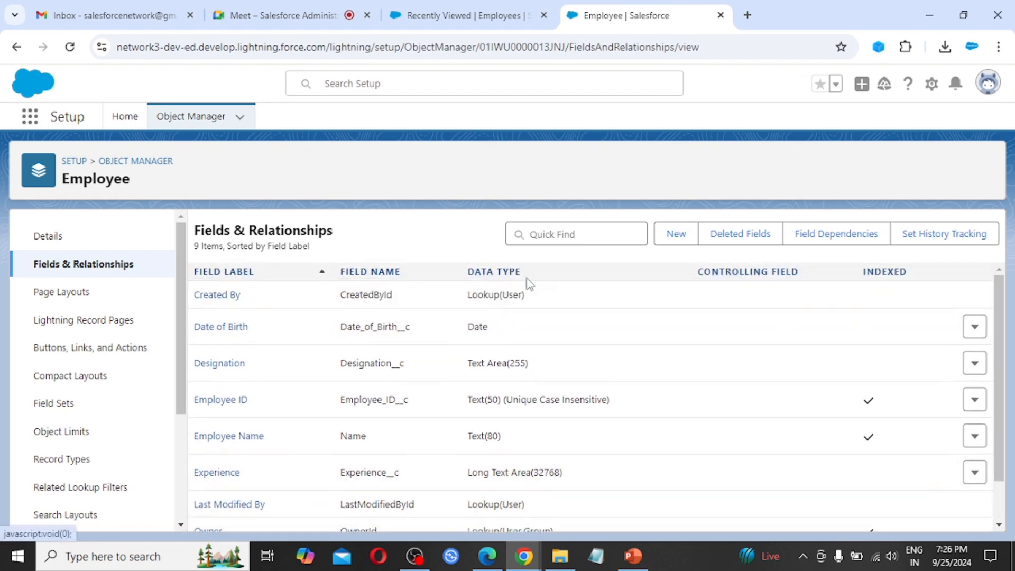
scroll(554, 415, down, 2)
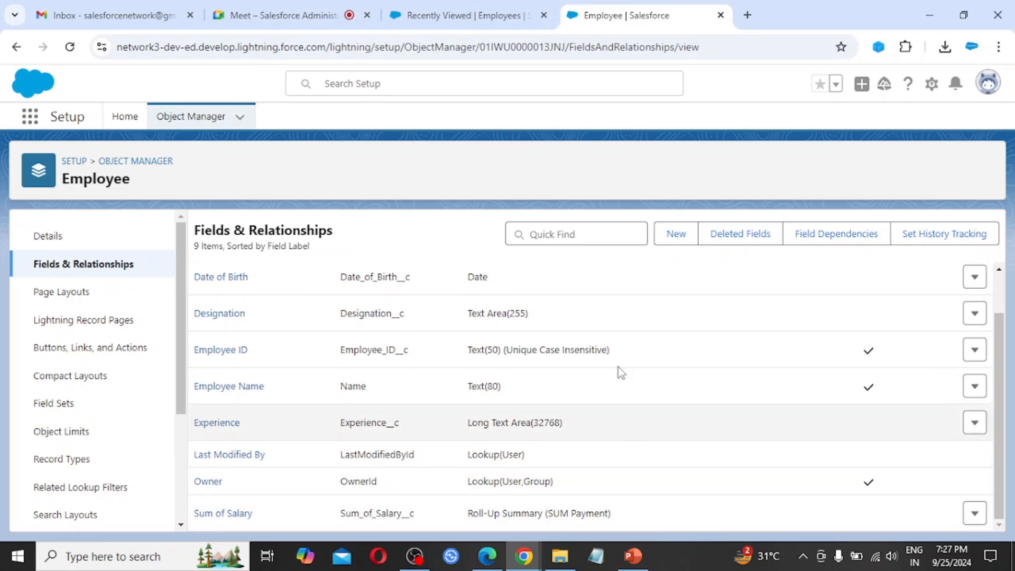
click(481, 13)
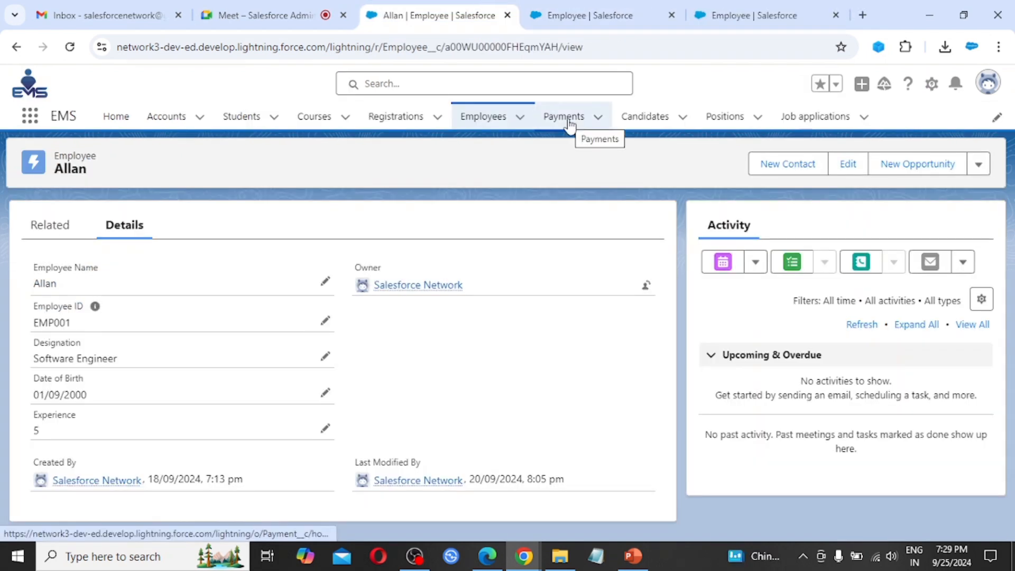
Step: Start a new payment with salary 85,000 and bonus 8,500
click(569, 123)
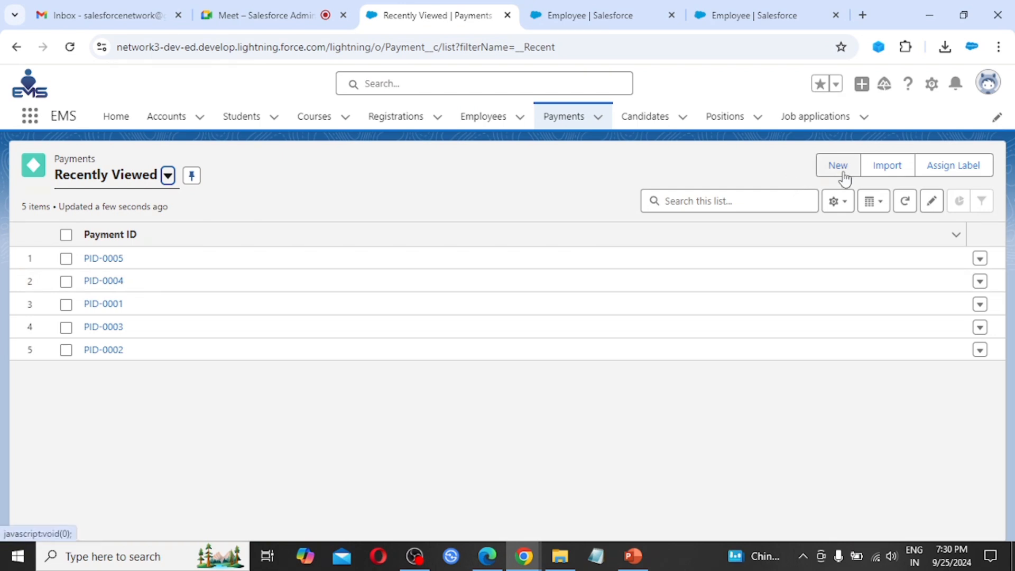
click(839, 165)
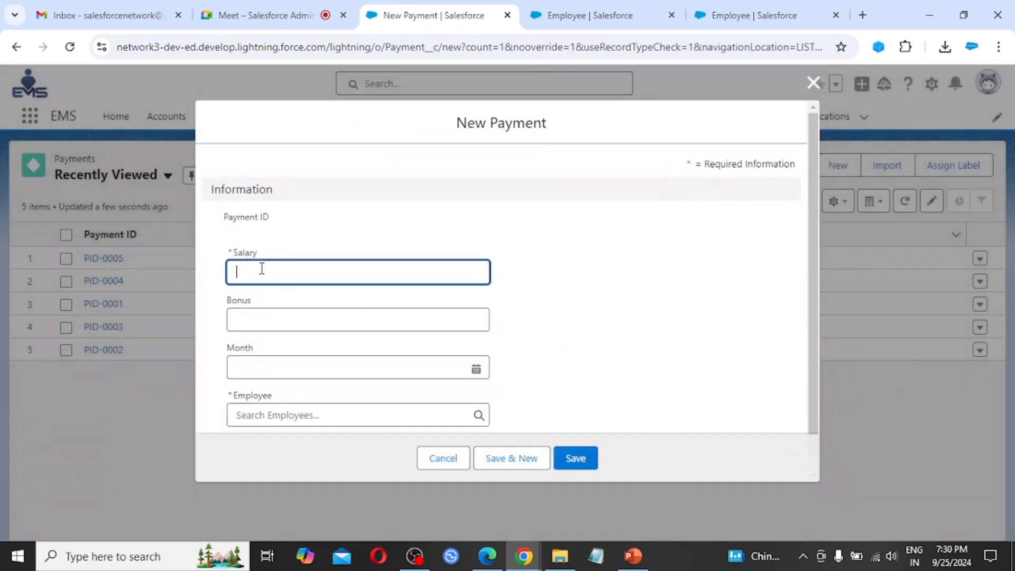
text(85,)
text(000)
key(Tab)
text(8)
key(Tab)
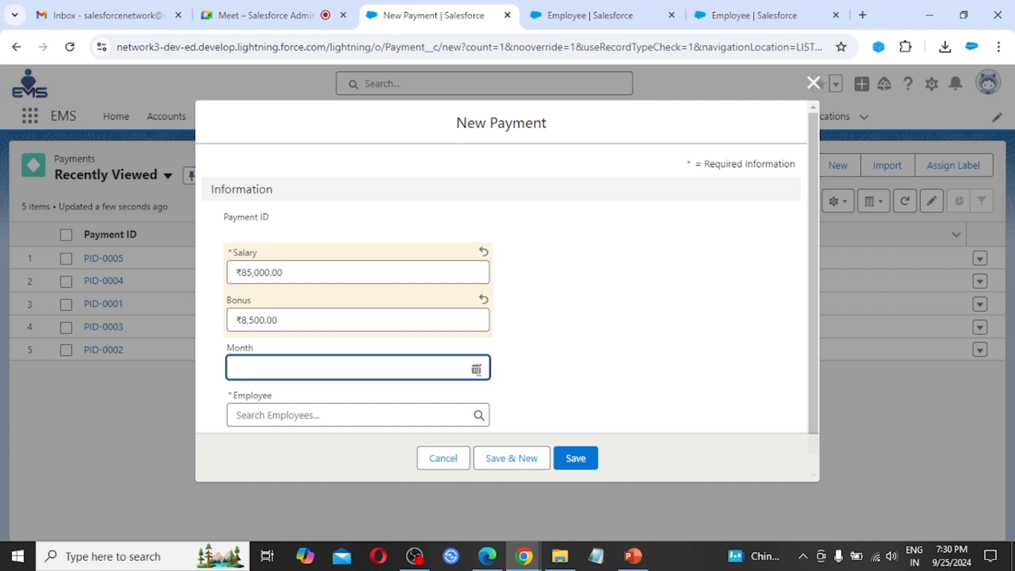
Step: Set the payment's month date to 31/12/2024
click(476, 370)
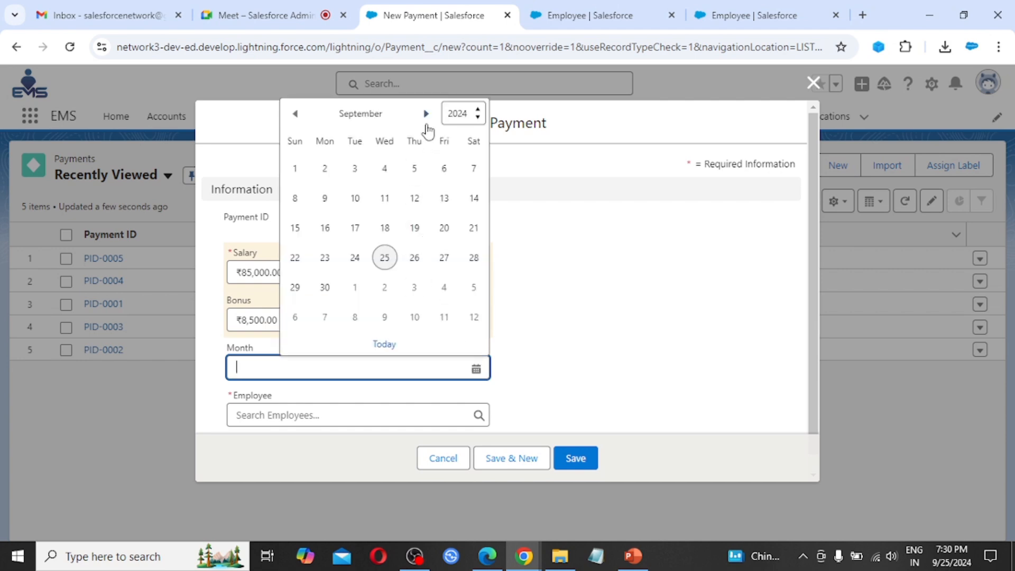
click(427, 114)
click(426, 113)
click(426, 111)
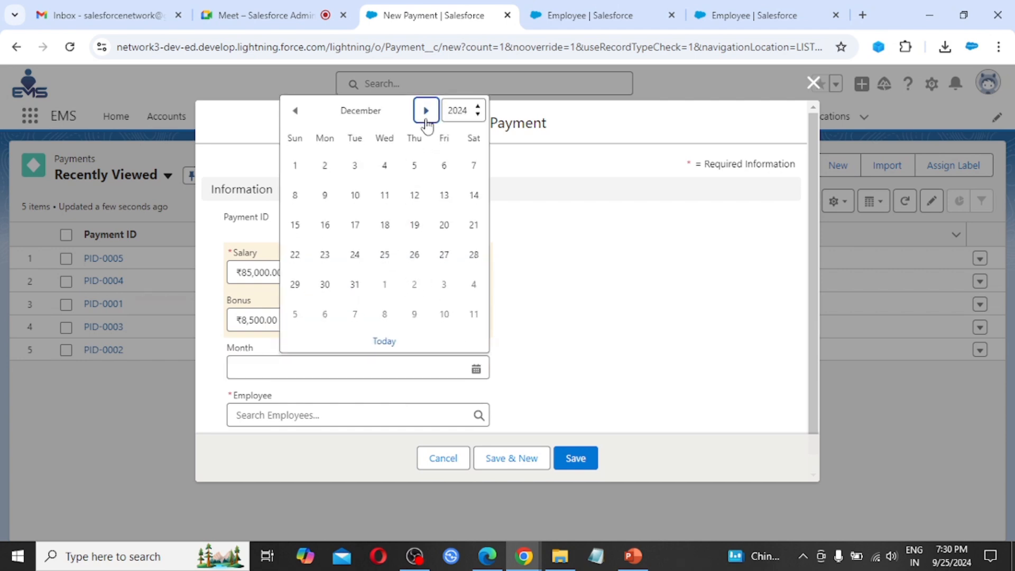
click(355, 285)
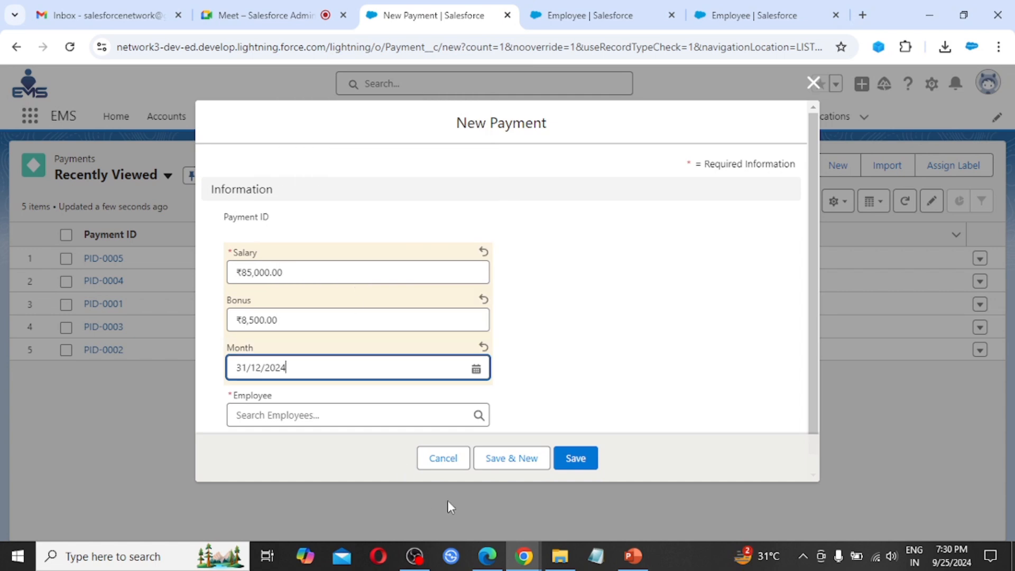
Step: Link payment PID-0006 to the first recent employee, save it, and open that employee
click(295, 416)
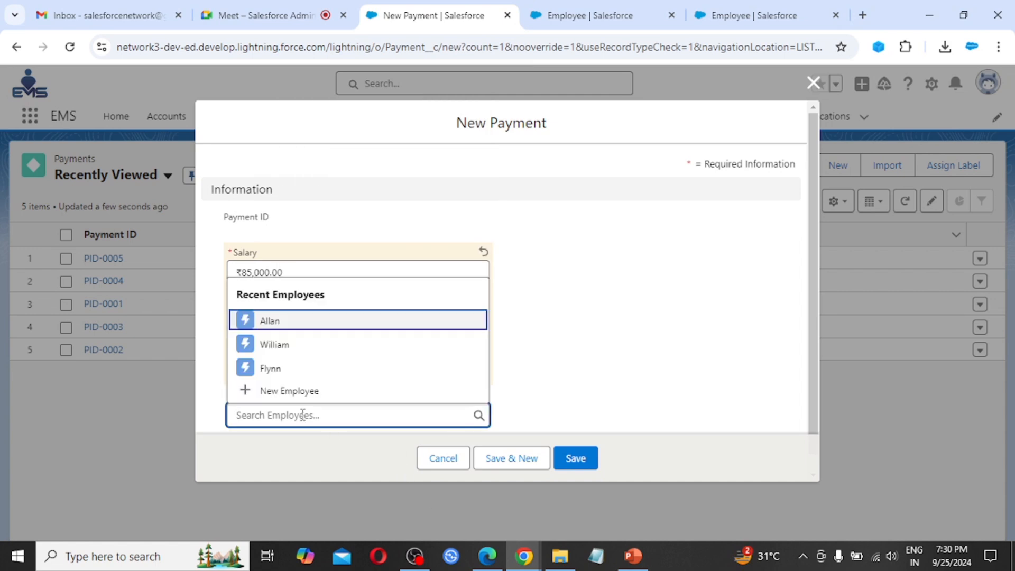
click(279, 322)
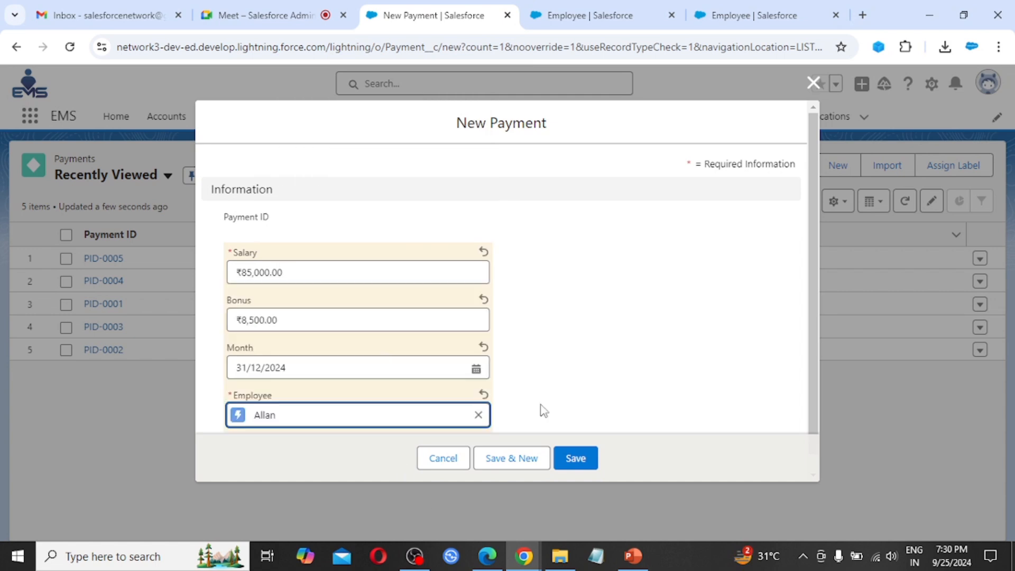
click(571, 459)
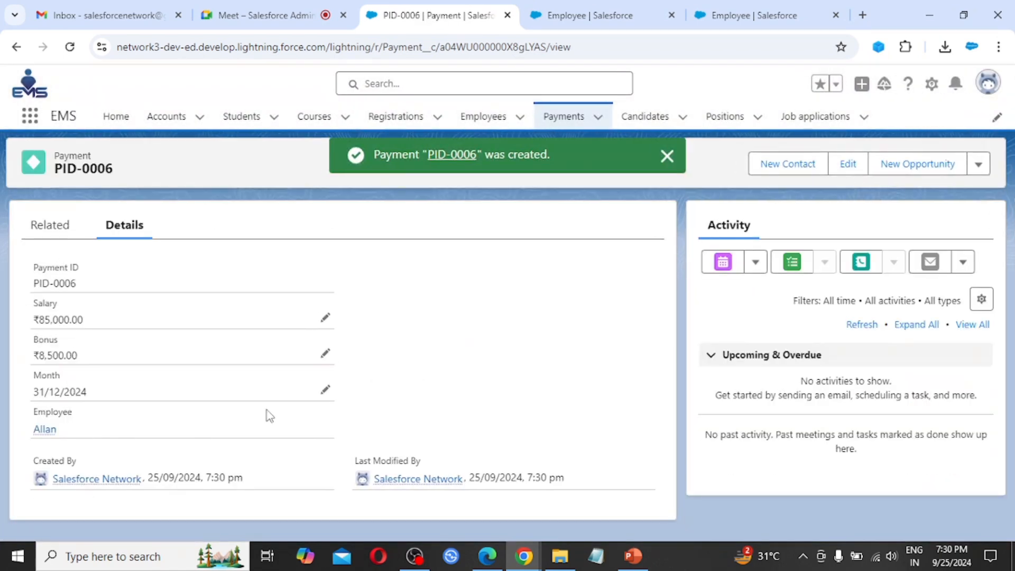
click(44, 429)
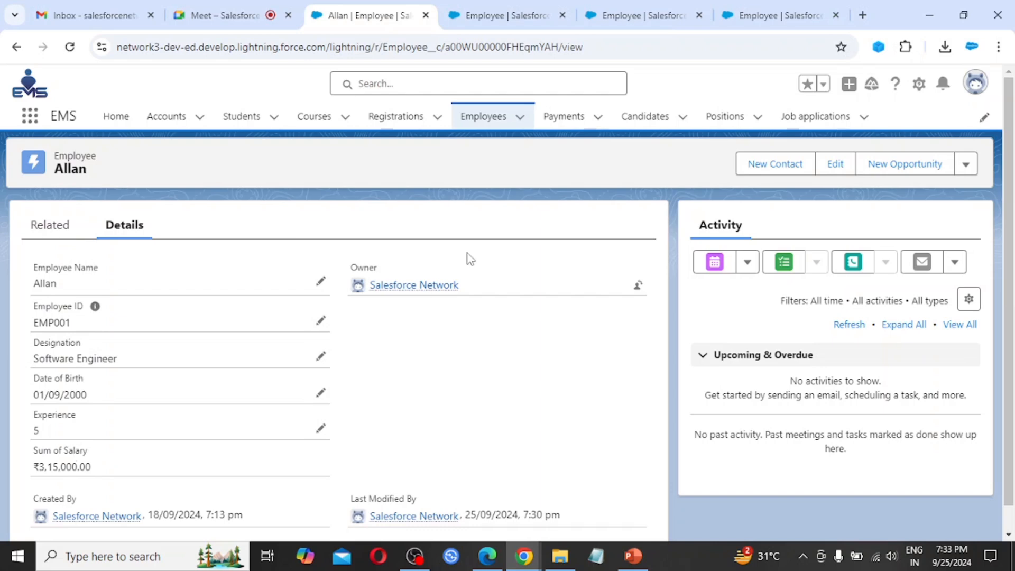
Step: Review the first employee's ₹3,15,000.00 Sum of Salary and four related payments on the Related tab
click(563, 118)
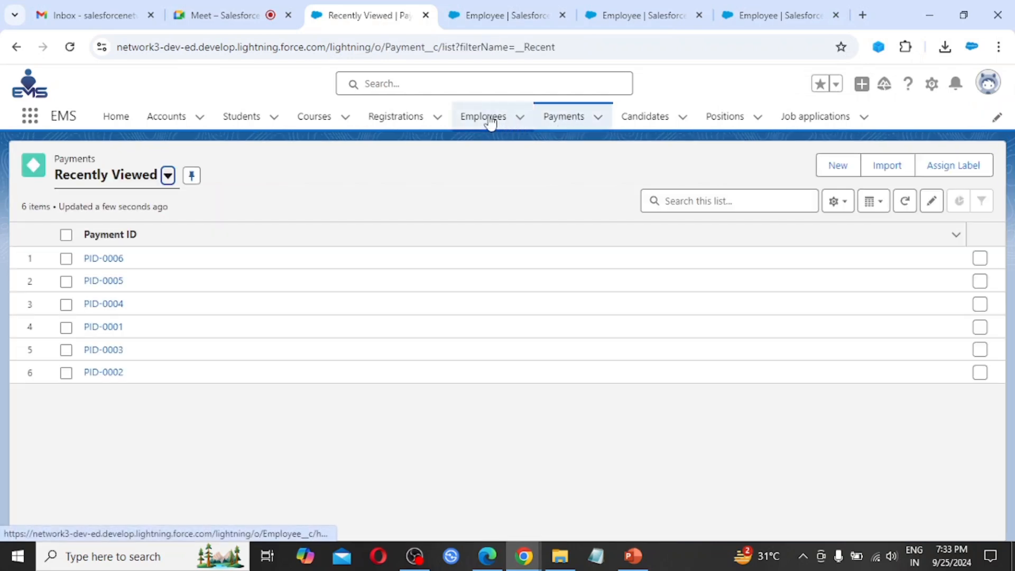
click(485, 119)
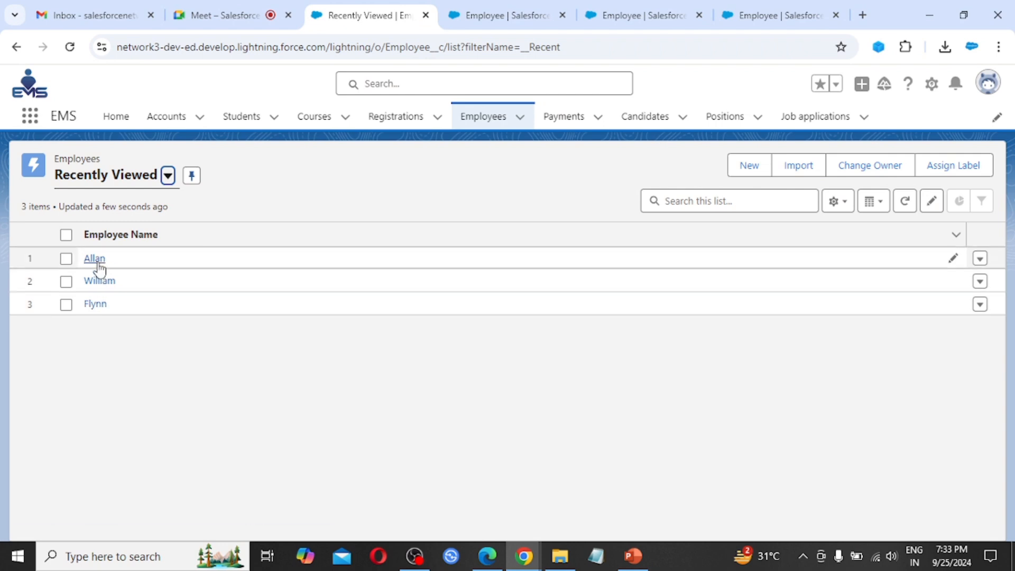
click(95, 260)
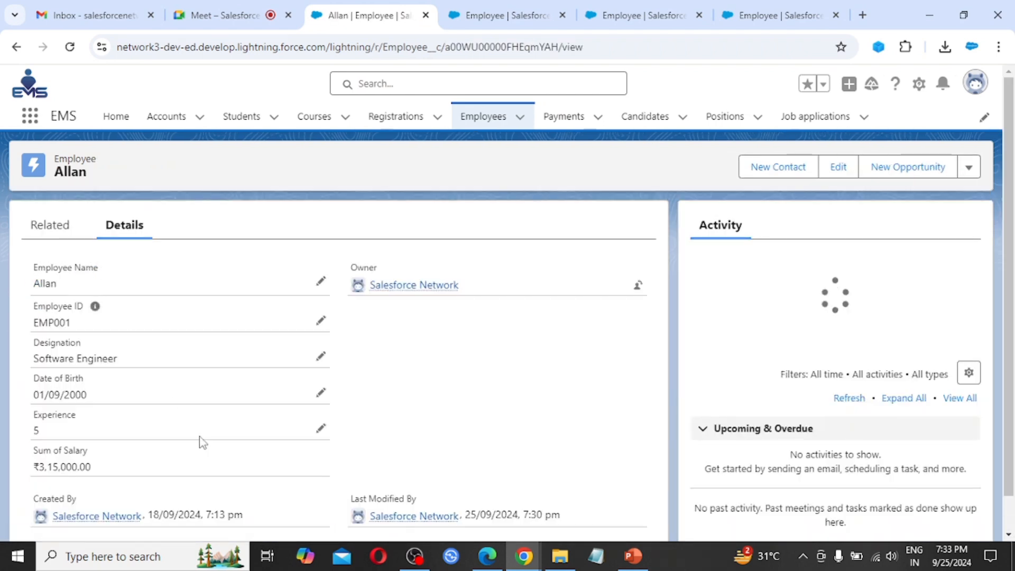
click(51, 229)
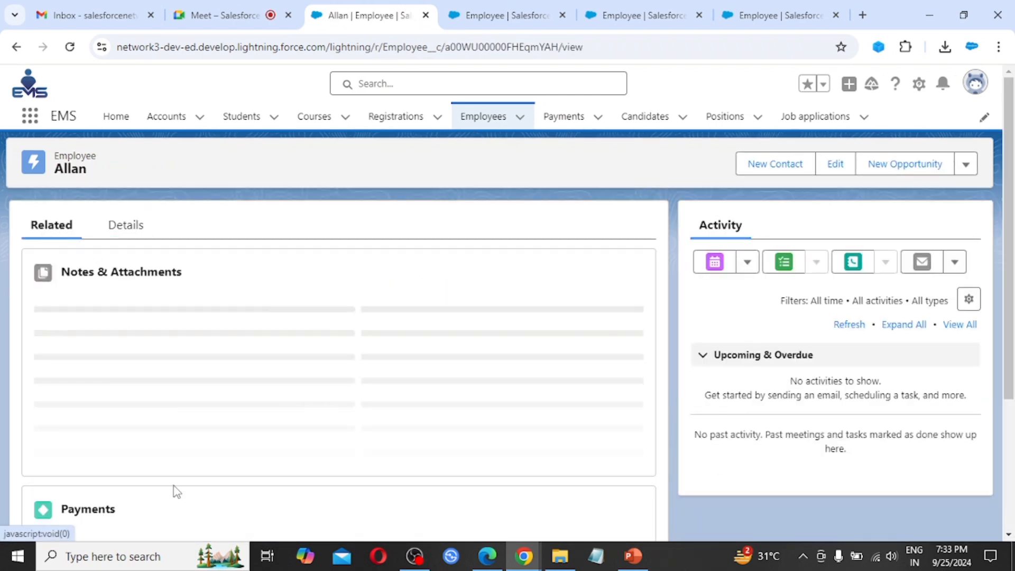
scroll(198, 399, down, 1)
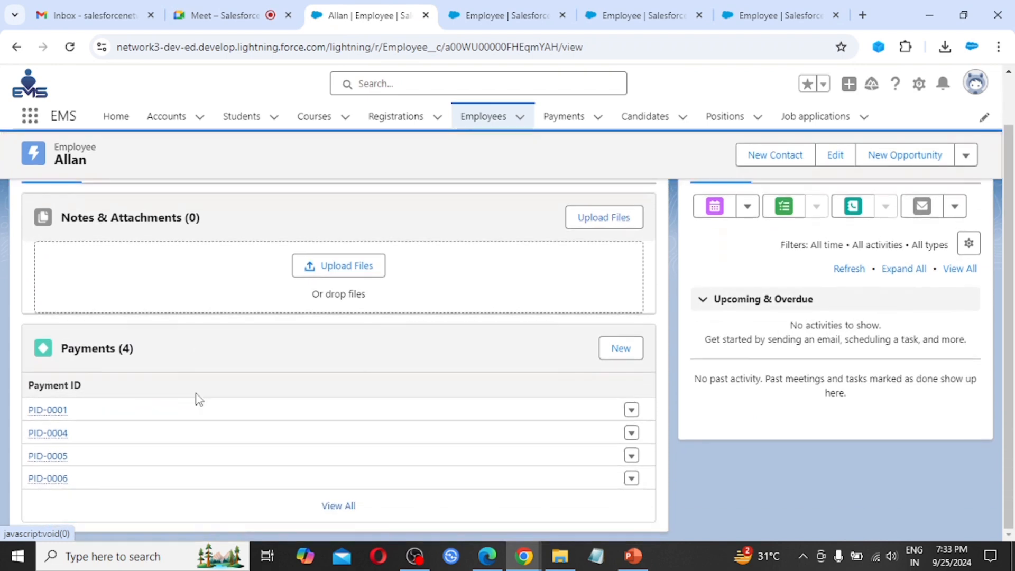
mouse_move(51, 411)
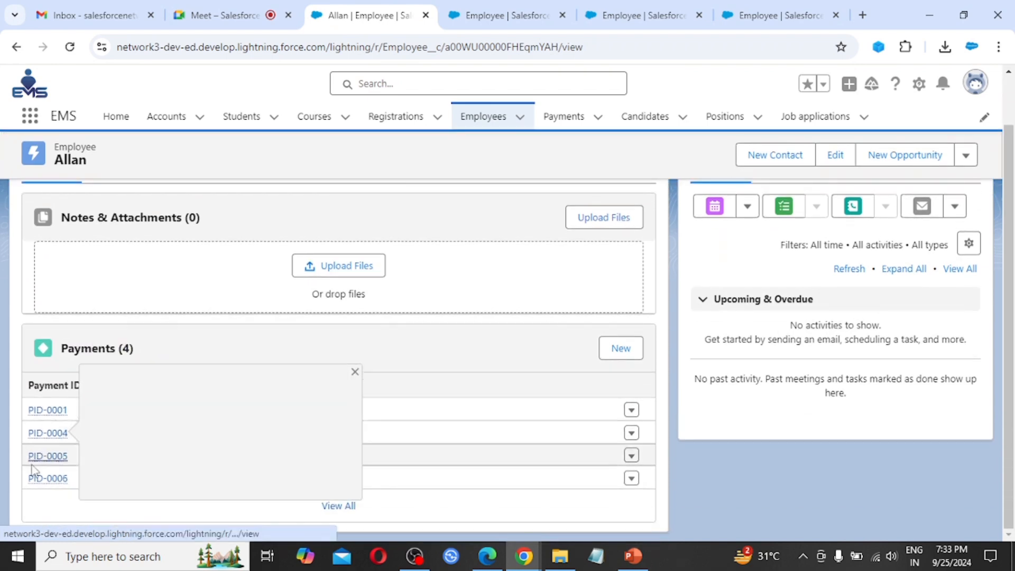
mouse_move(68, 481)
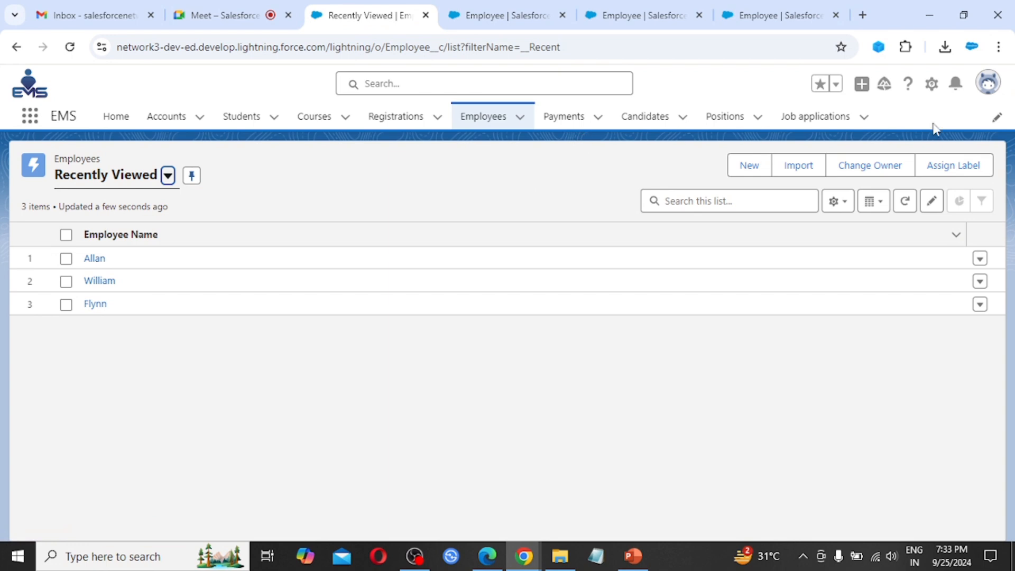
Step: Go to the Employee object's Fields & Relationships in Setup
click(932, 86)
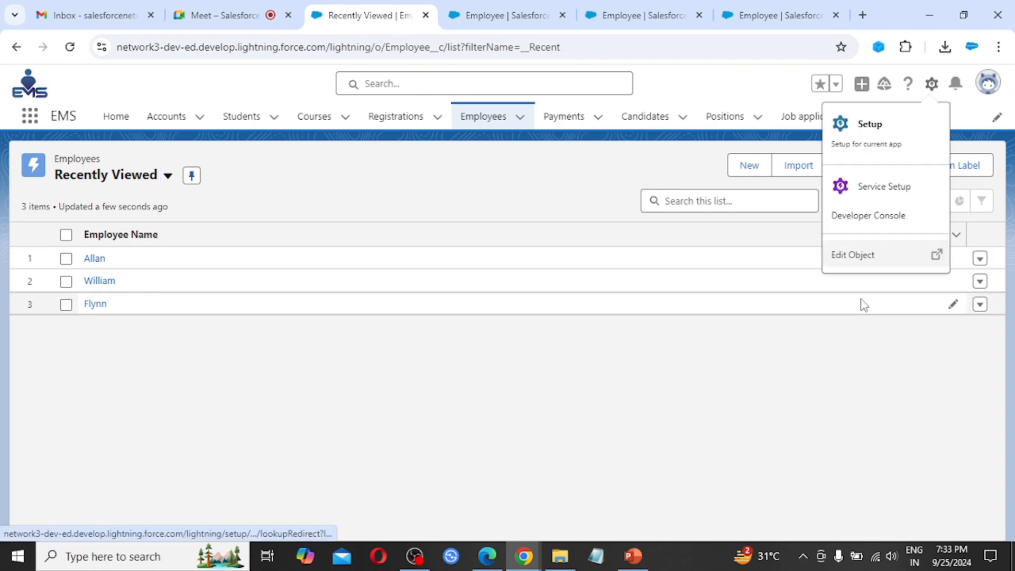
click(860, 256)
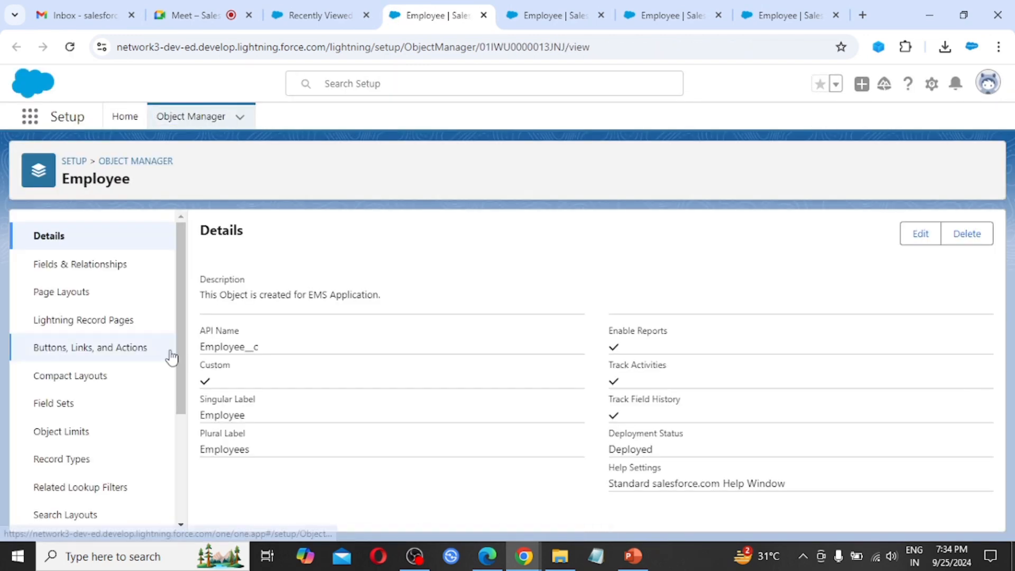
click(79, 268)
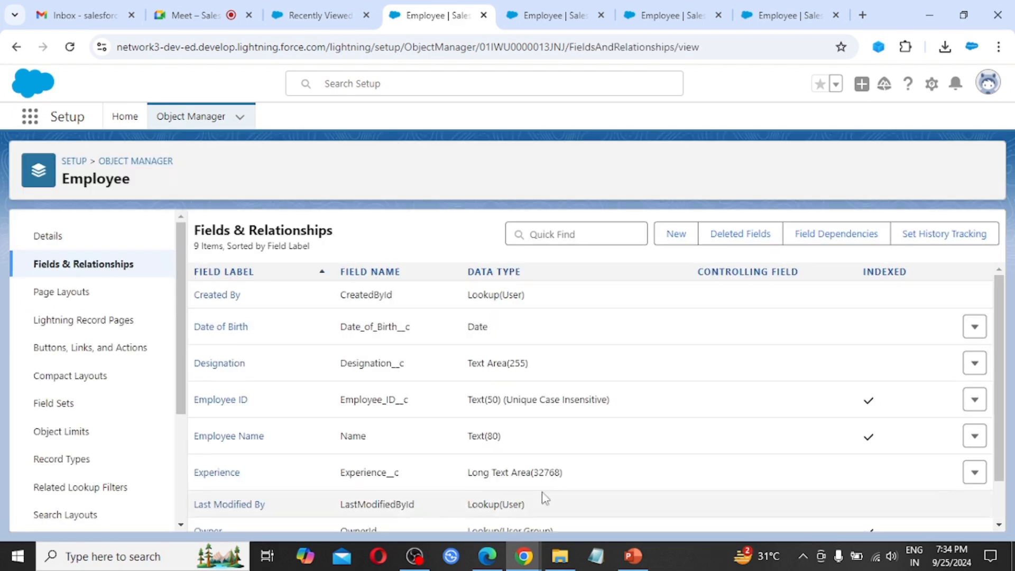
scroll(545, 499, down, 1)
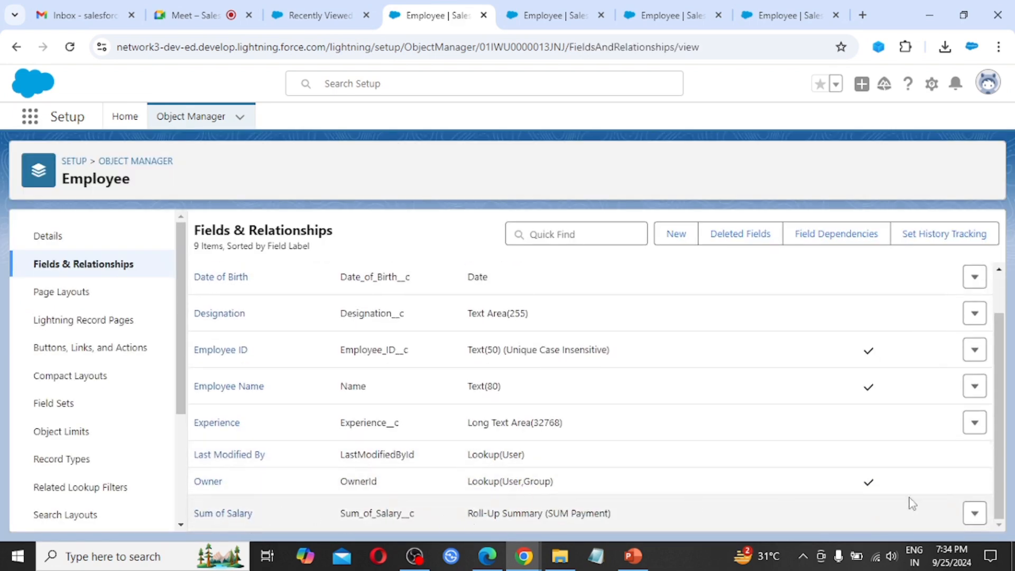
Step: Change the Sum of Salary roll-up type from SUM to MIN and save
click(974, 515)
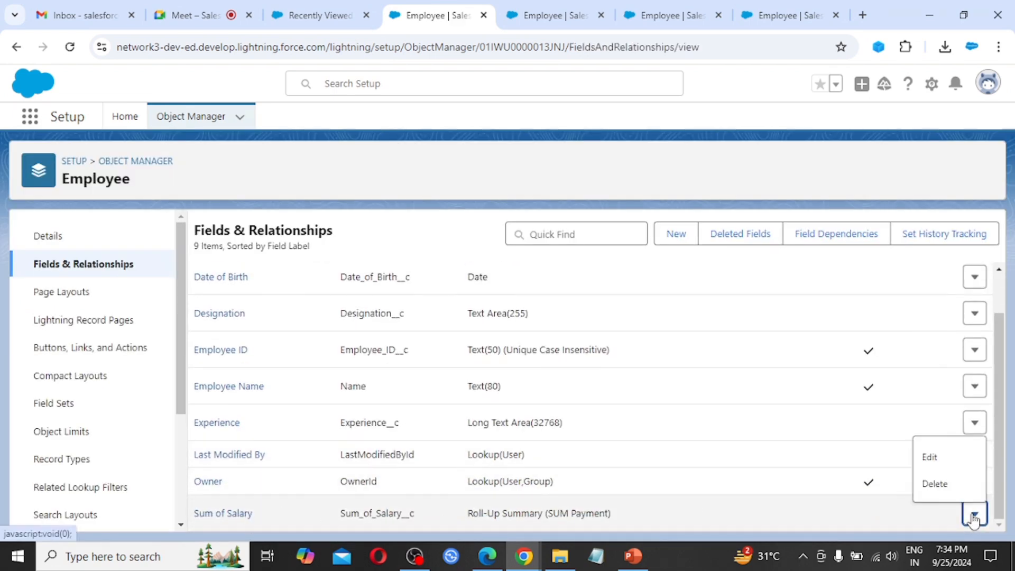
click(932, 458)
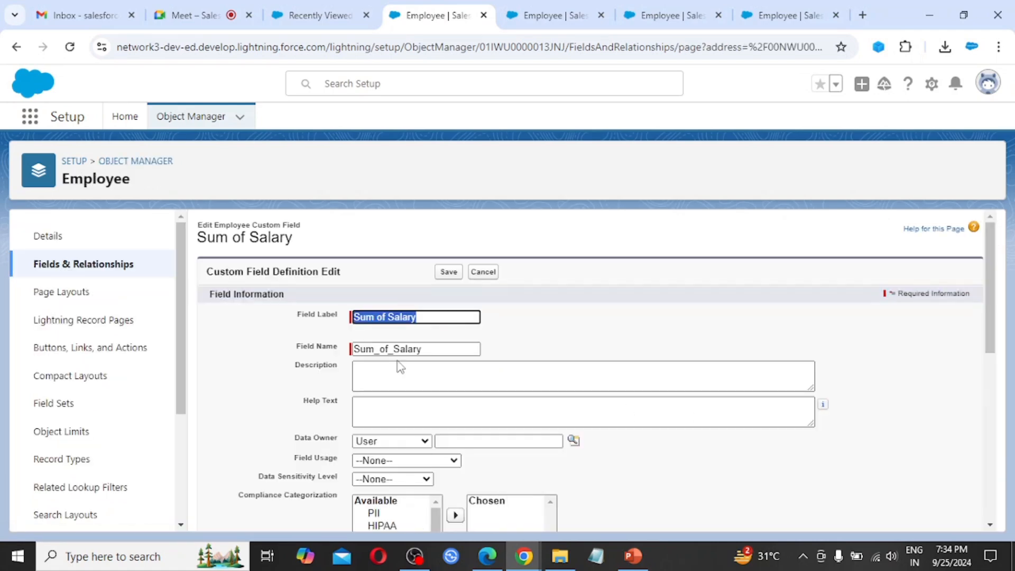
scroll(578, 448, down, 4)
scroll(580, 449, down, 4)
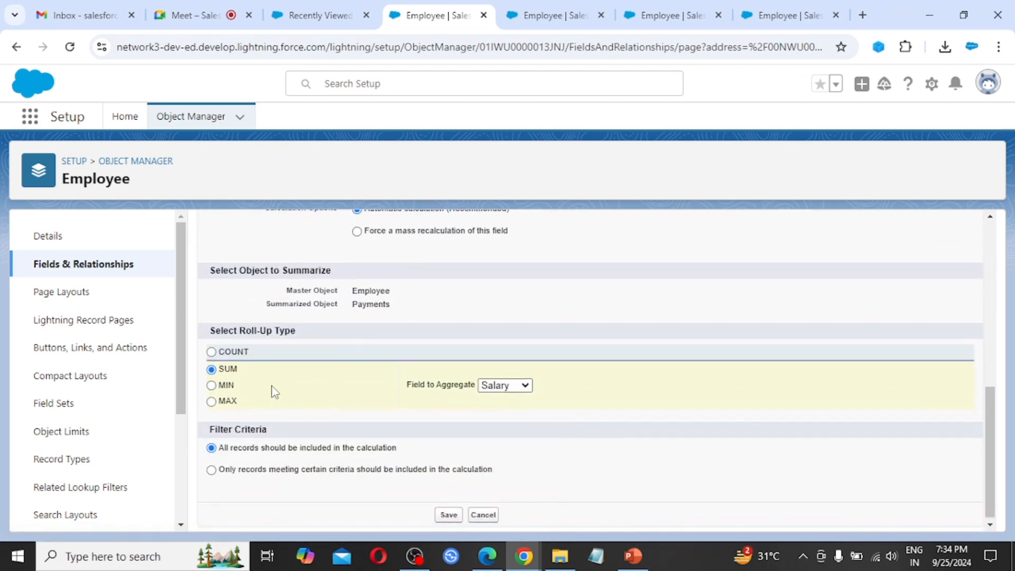
click(212, 385)
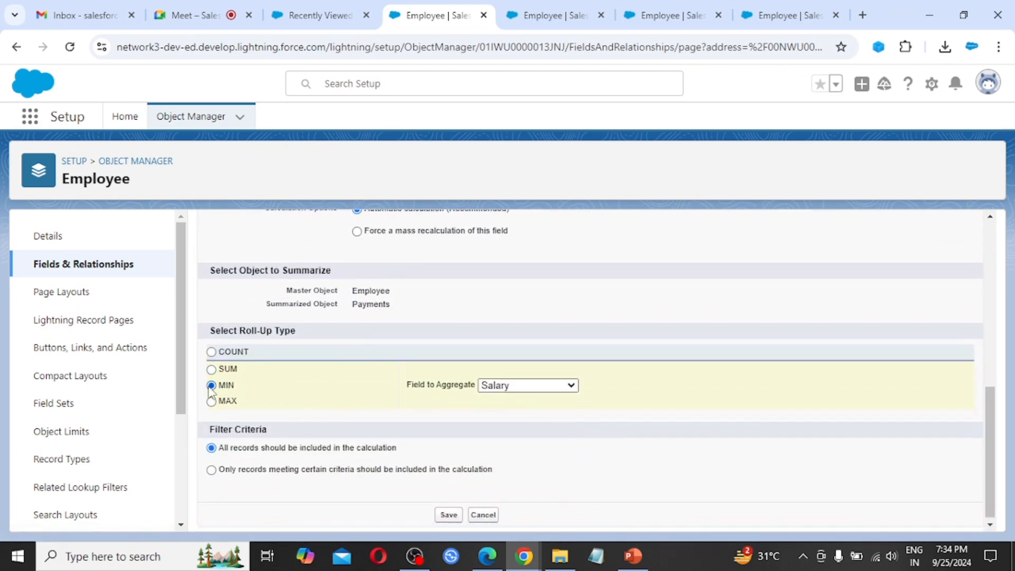
click(449, 515)
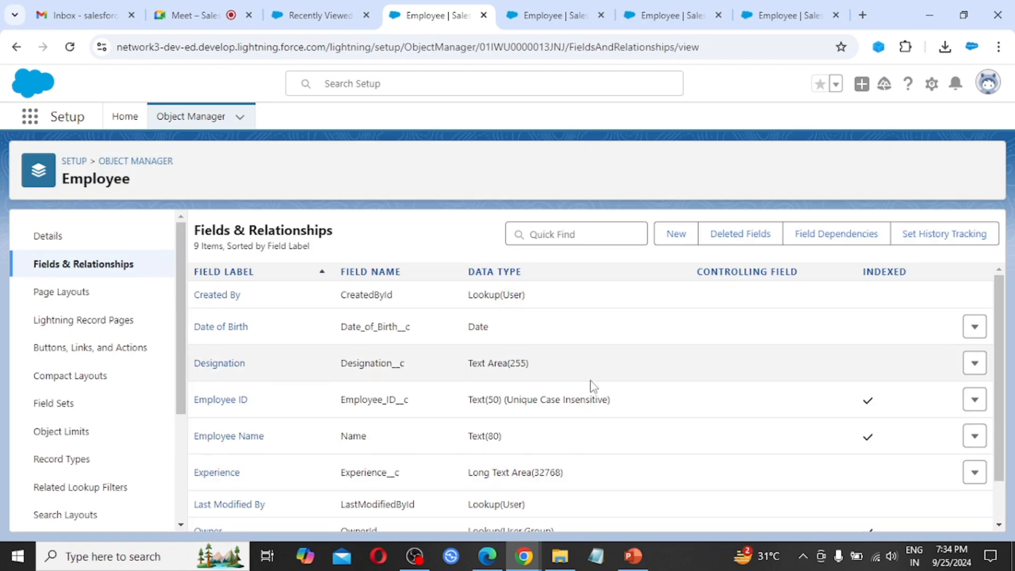
Step: Check that the first employee's Sum of Salary now reads ₹75,000.00
click(341, 11)
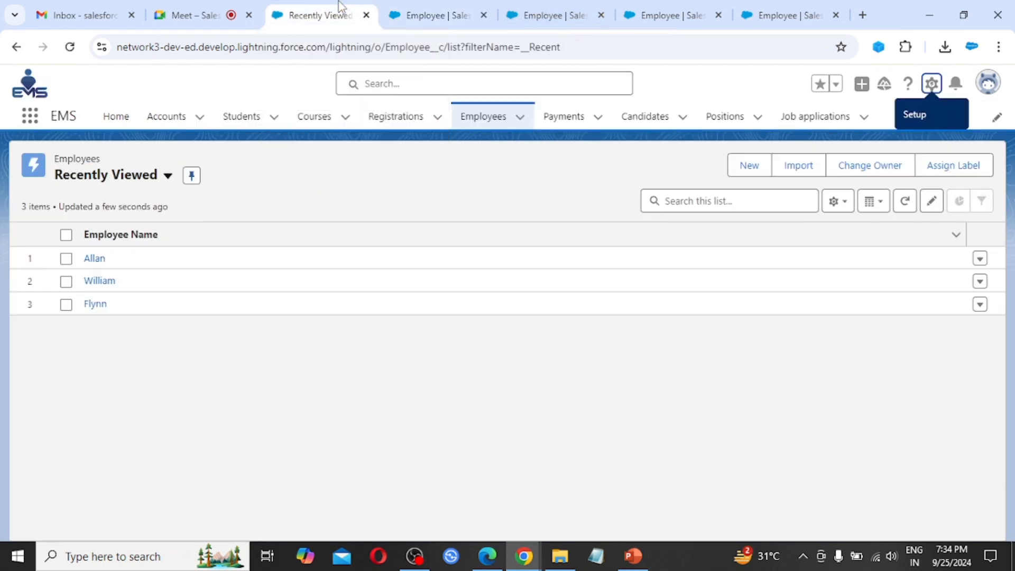
click(96, 259)
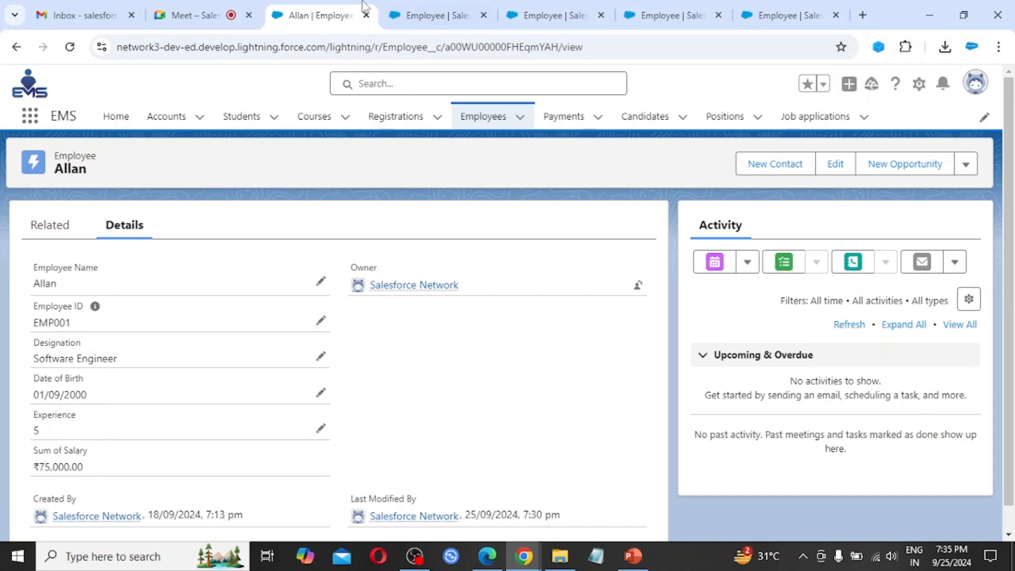
click(423, 15)
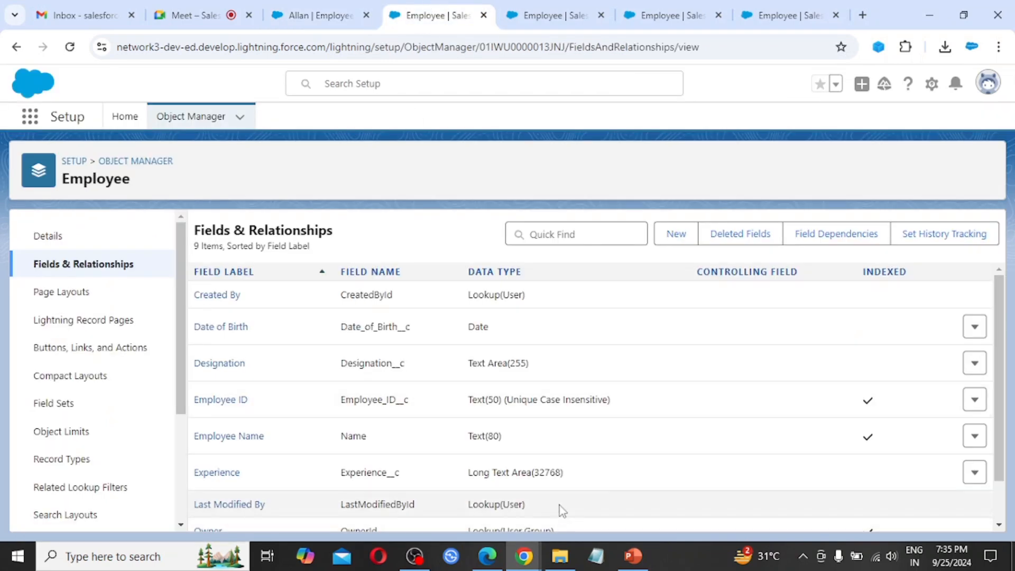
Step: Switch the Sum of Salary roll-up to MAX and confirm the employee shows ₹85,000.00
scroll(560, 515, down, 1)
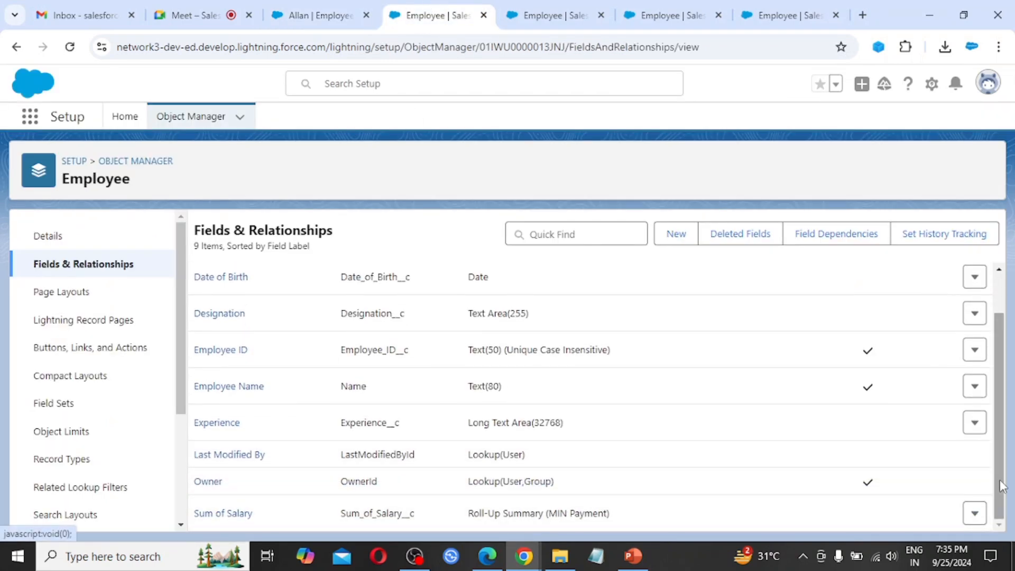
click(977, 515)
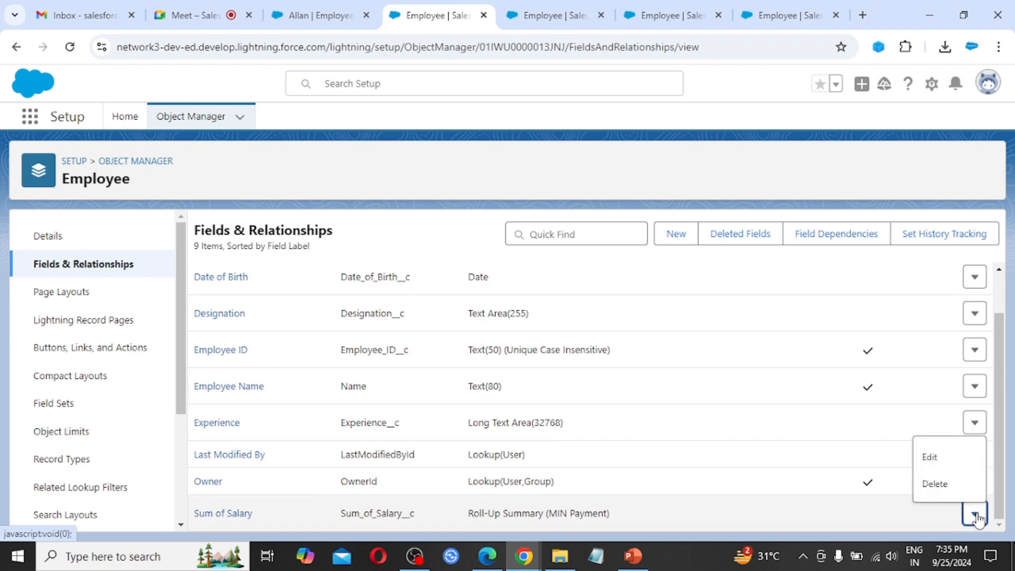
click(934, 463)
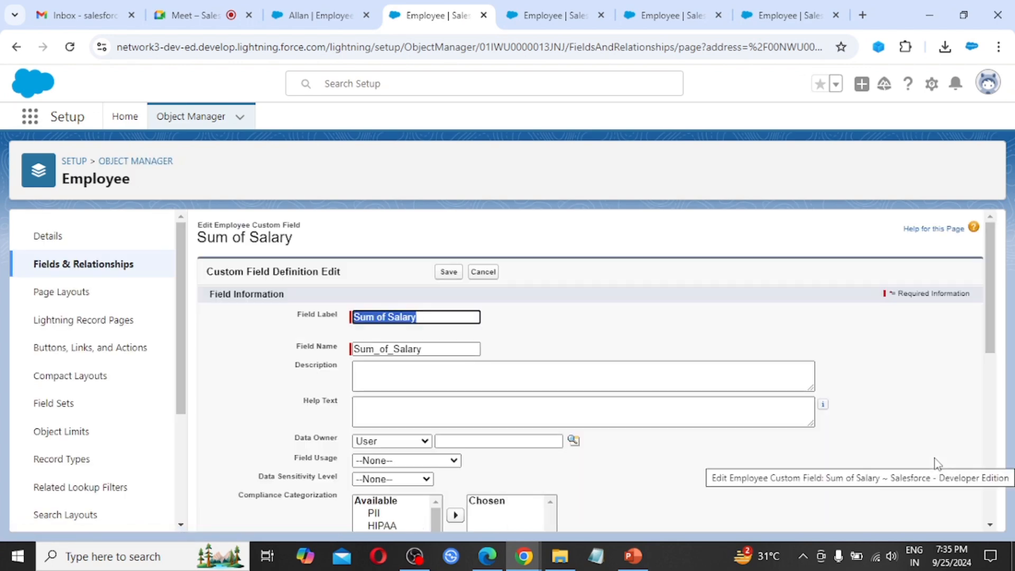
scroll(764, 424, down, 6)
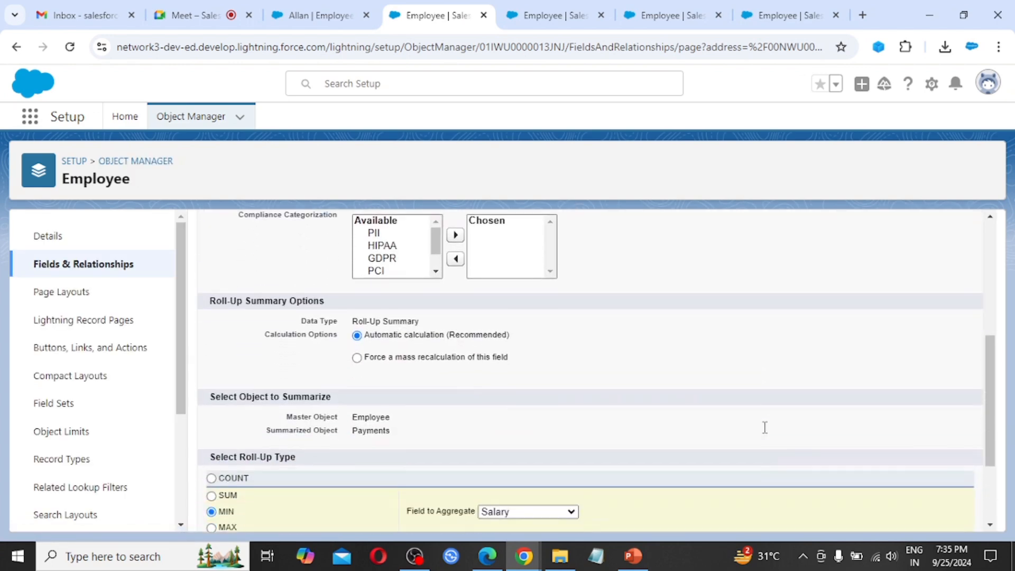
scroll(765, 427, down, 2)
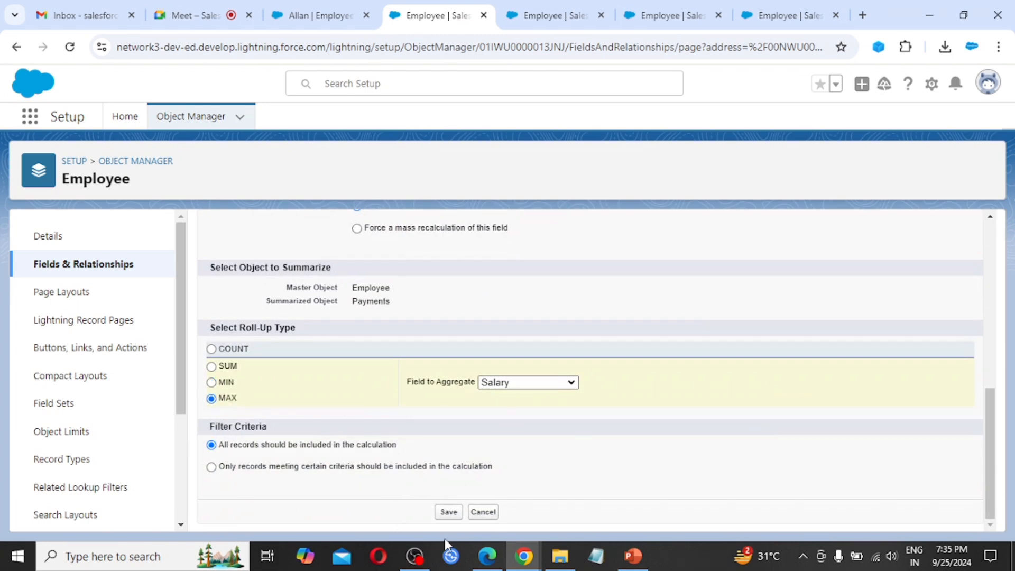
click(449, 512)
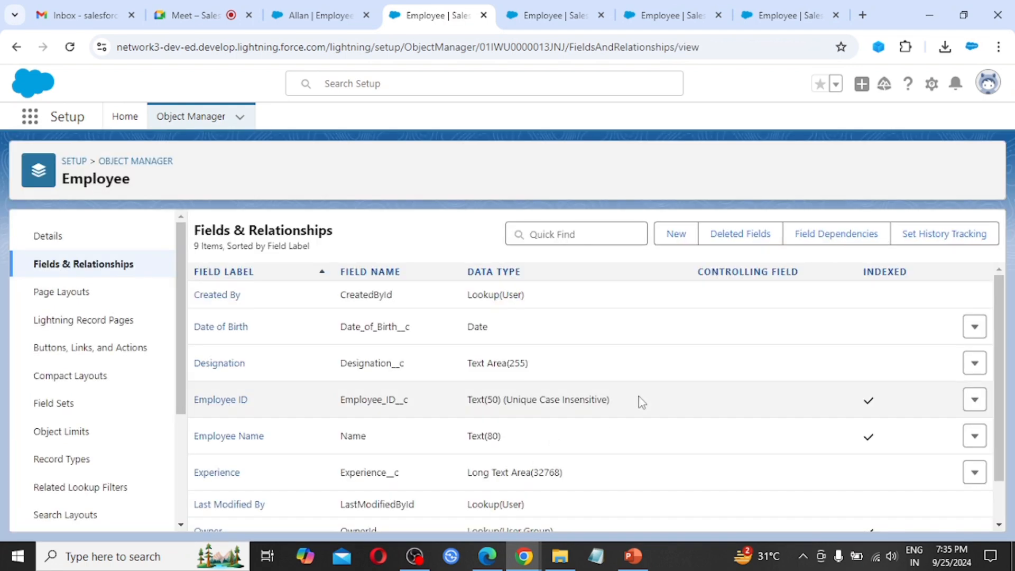
click(334, 8)
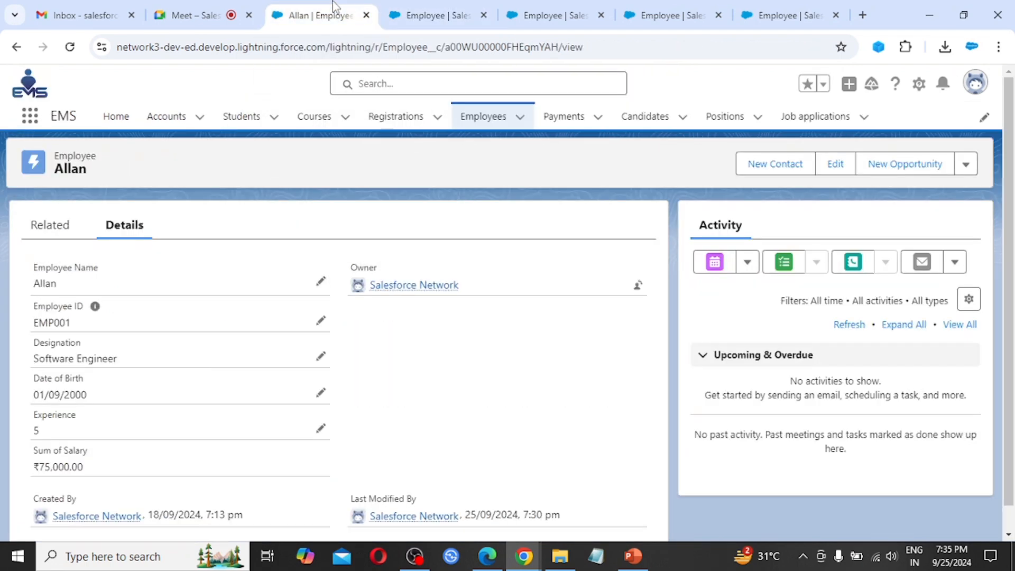
click(71, 50)
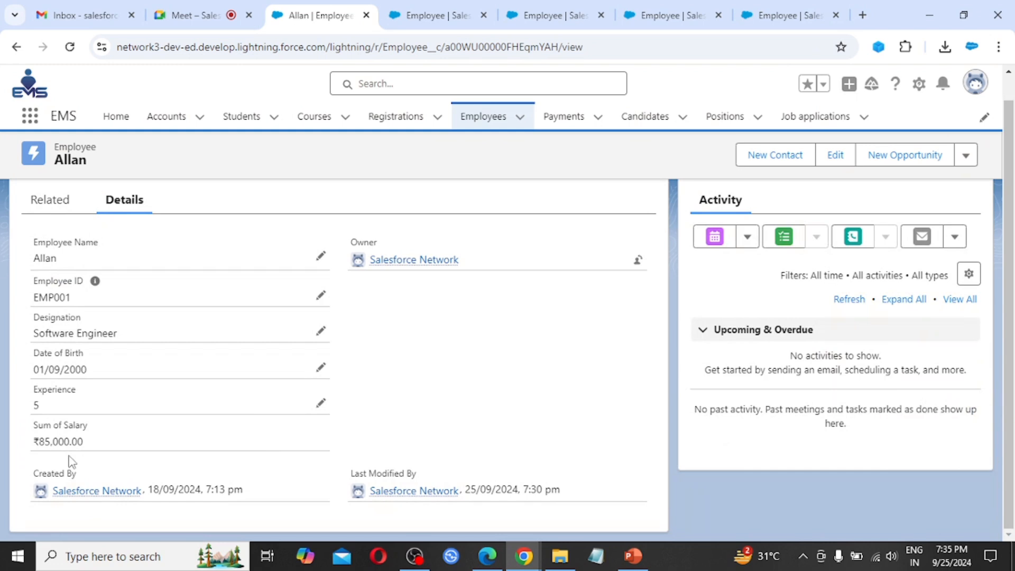
Step: Aggregate Bonus instead of Salary and confirm the employee's Sum of Salary reads ₹31,500.00
click(440, 3)
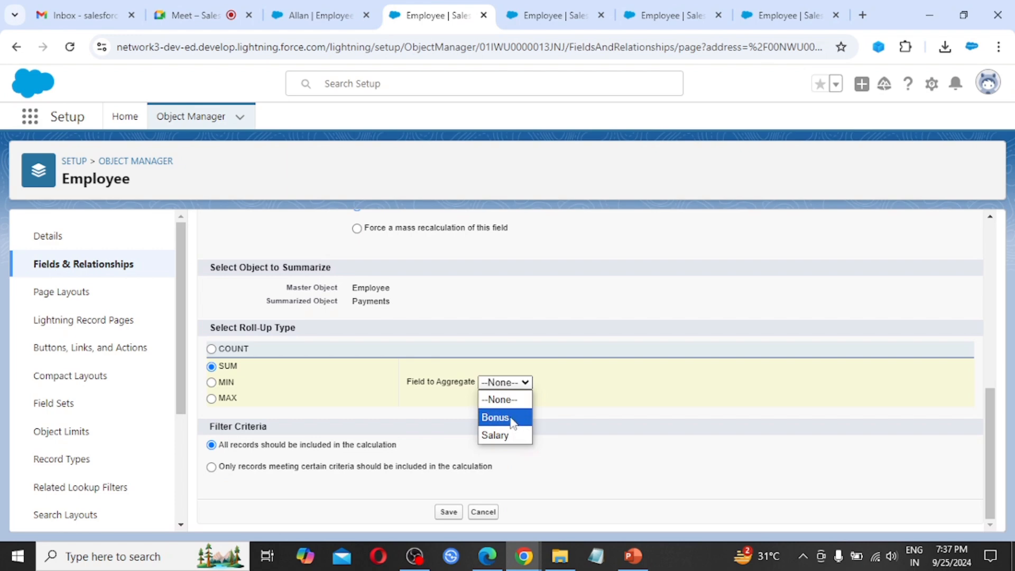
click(510, 422)
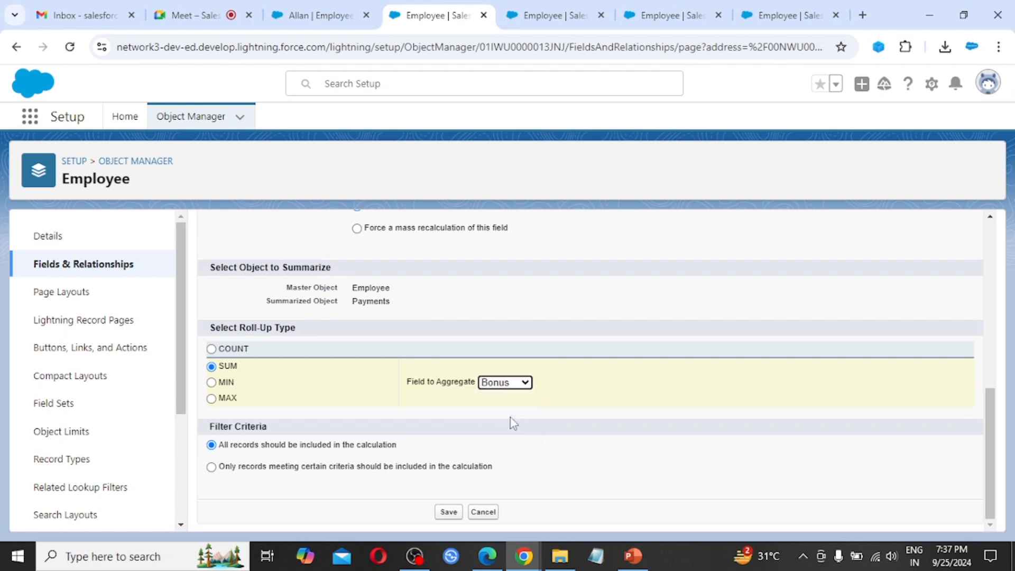
click(448, 514)
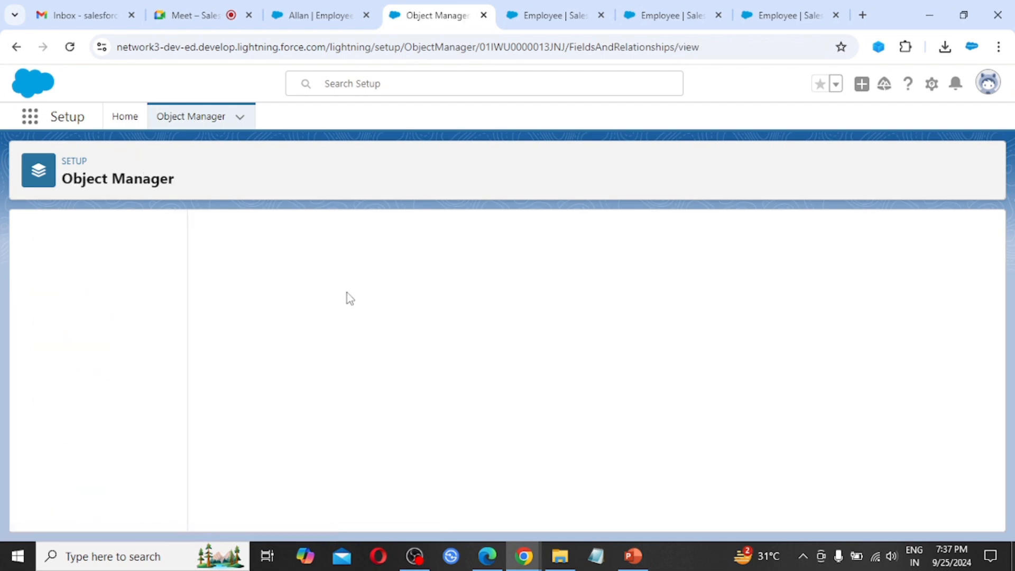
click(319, 6)
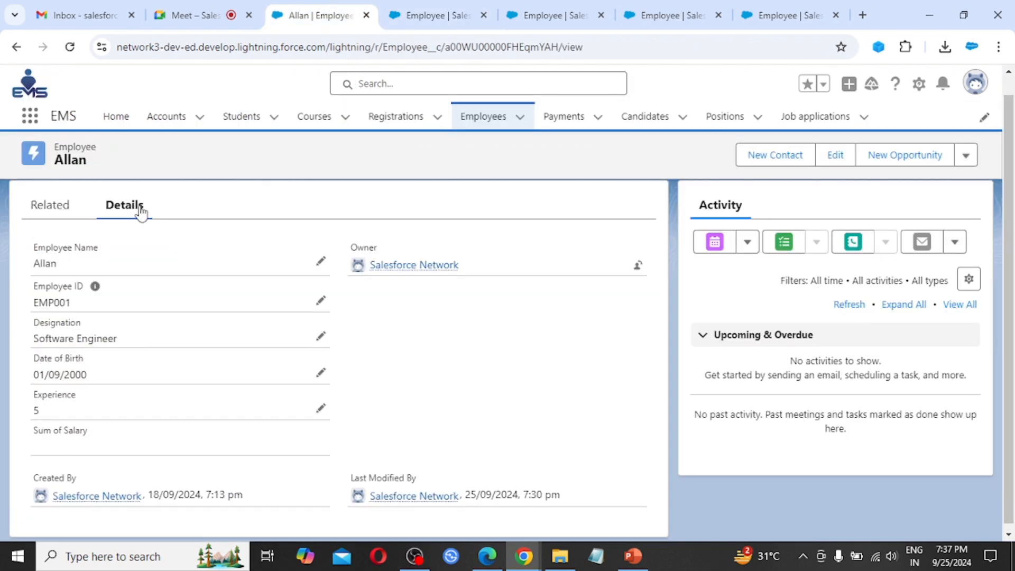
click(70, 50)
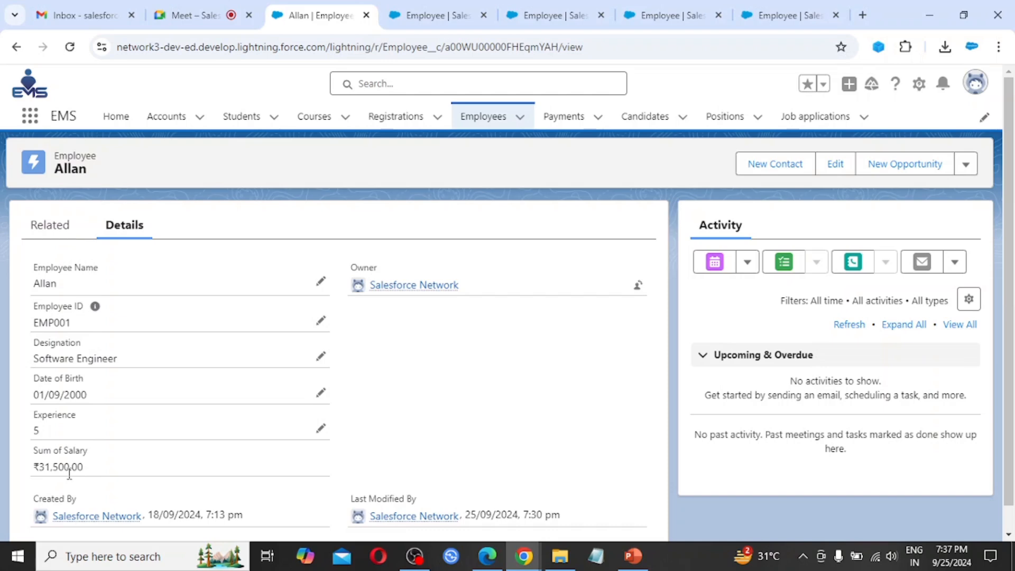
click(438, 10)
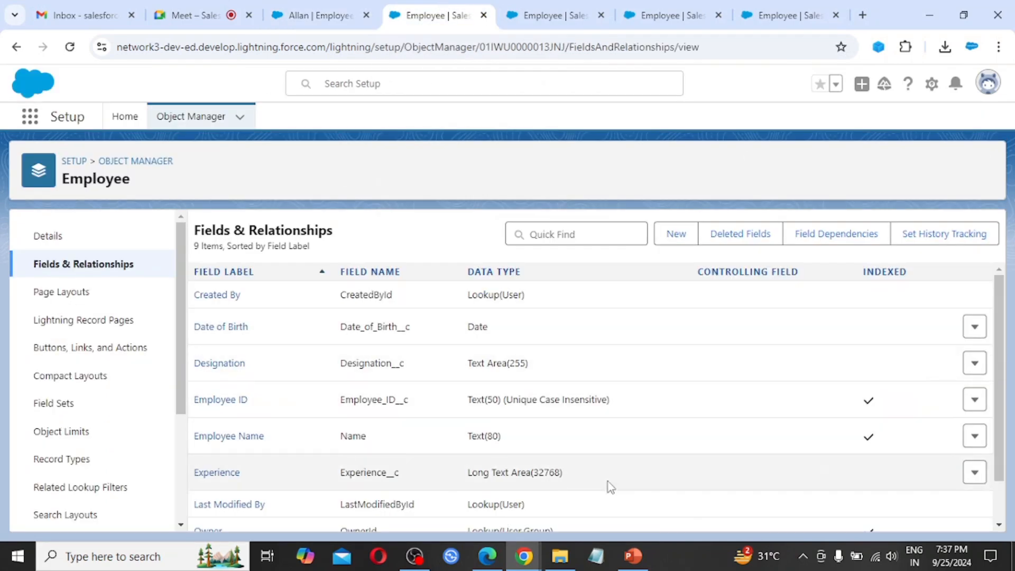
Step: Switch the roll-up's aggregated field from Bonus back to Salary and save
scroll(608, 482, down, 1)
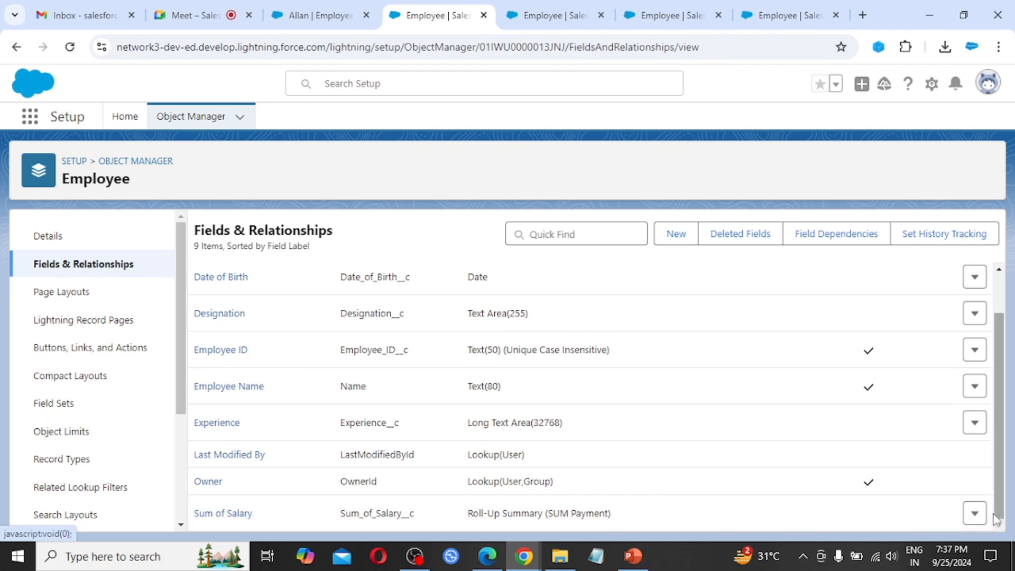
click(975, 513)
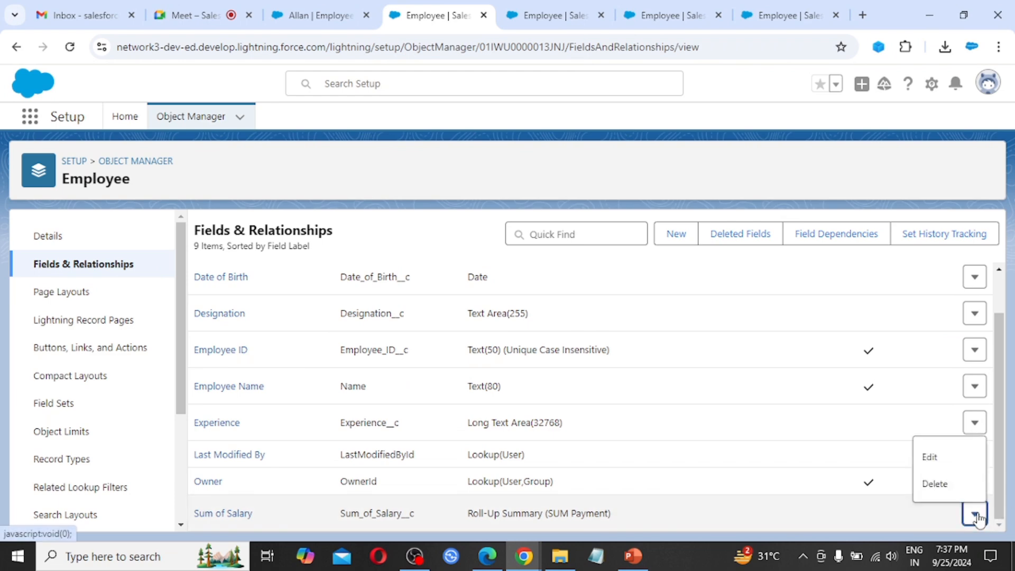
click(931, 458)
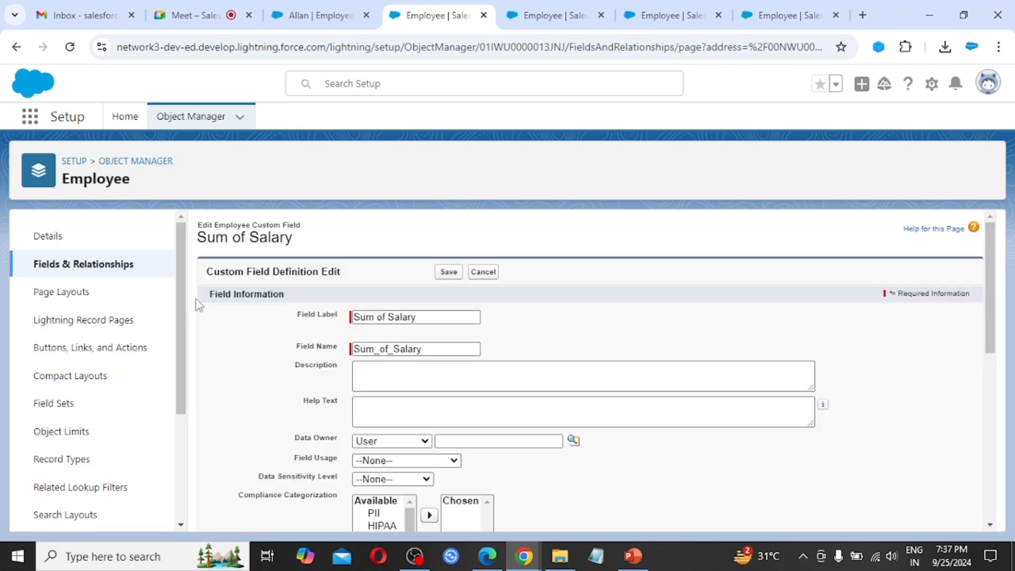
scroll(469, 457, down, 6)
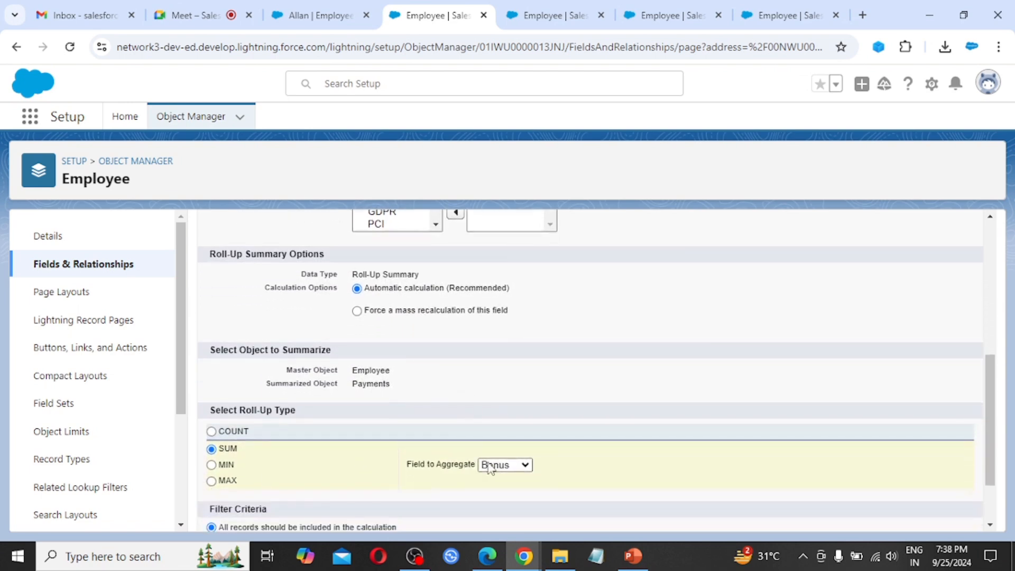
click(490, 466)
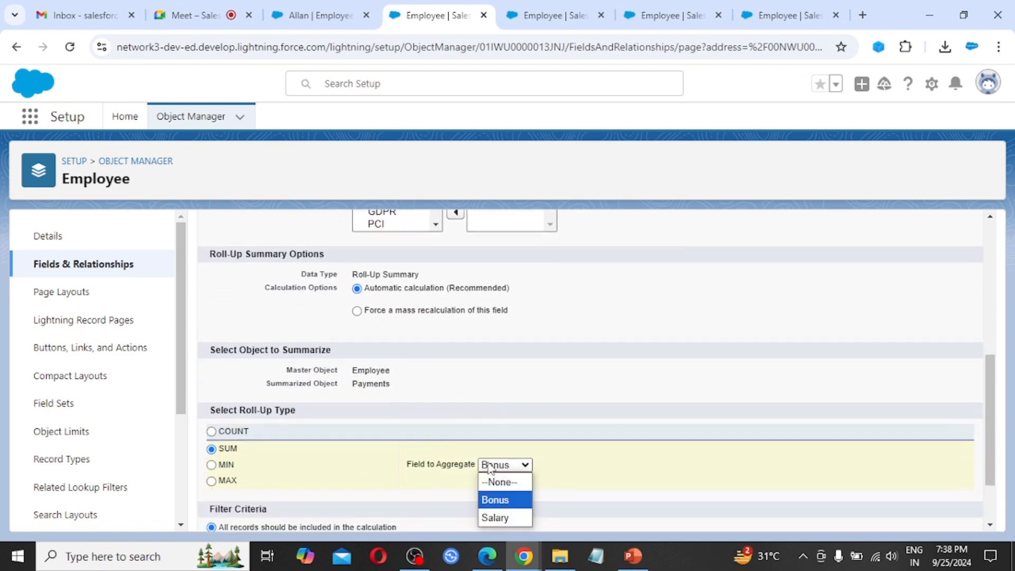
click(505, 520)
scroll(585, 407, down, 3)
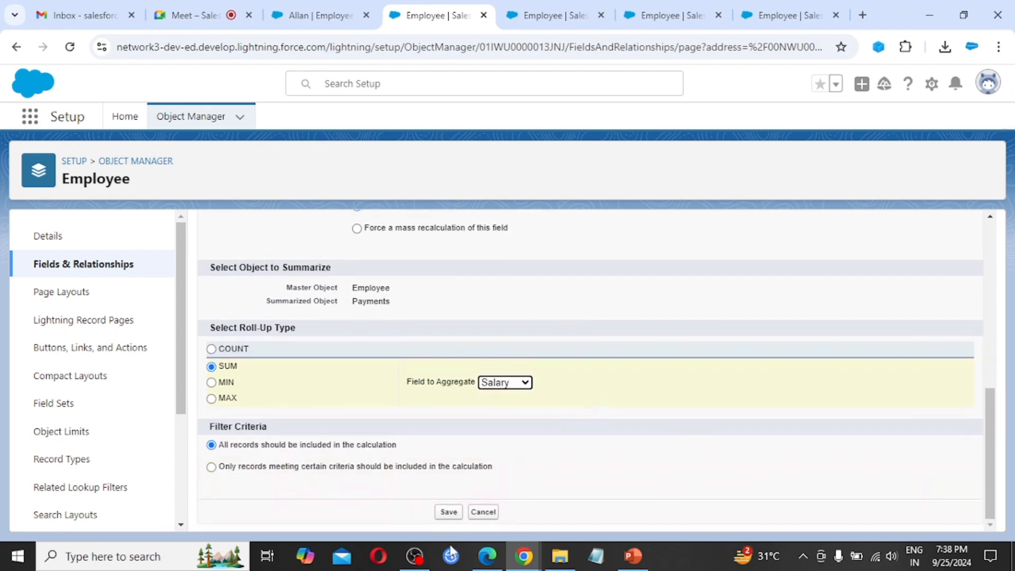
click(449, 513)
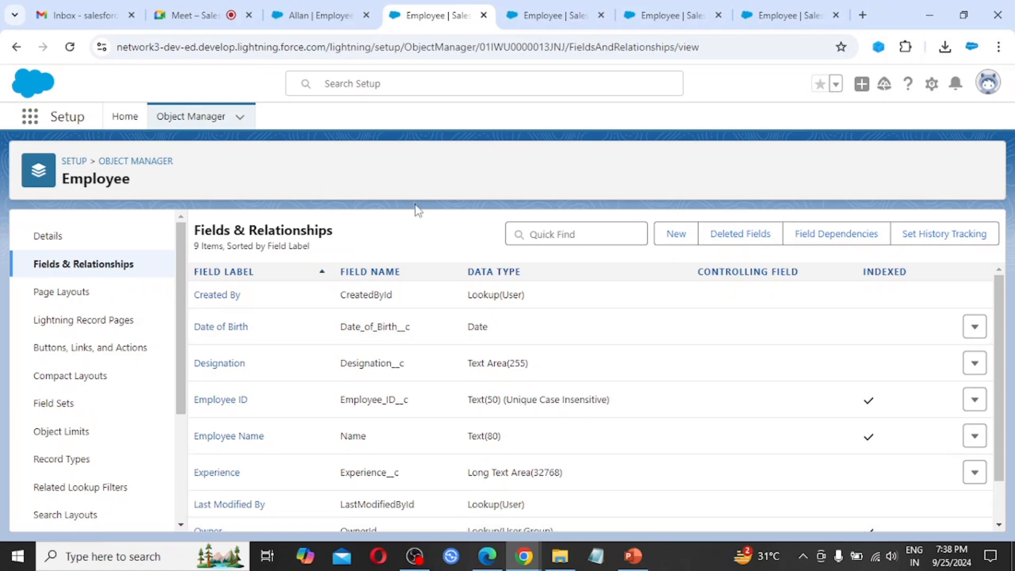
Step: Reload the employee's record to confirm Sum of Salary is ₹3,15,000.00
click(324, 7)
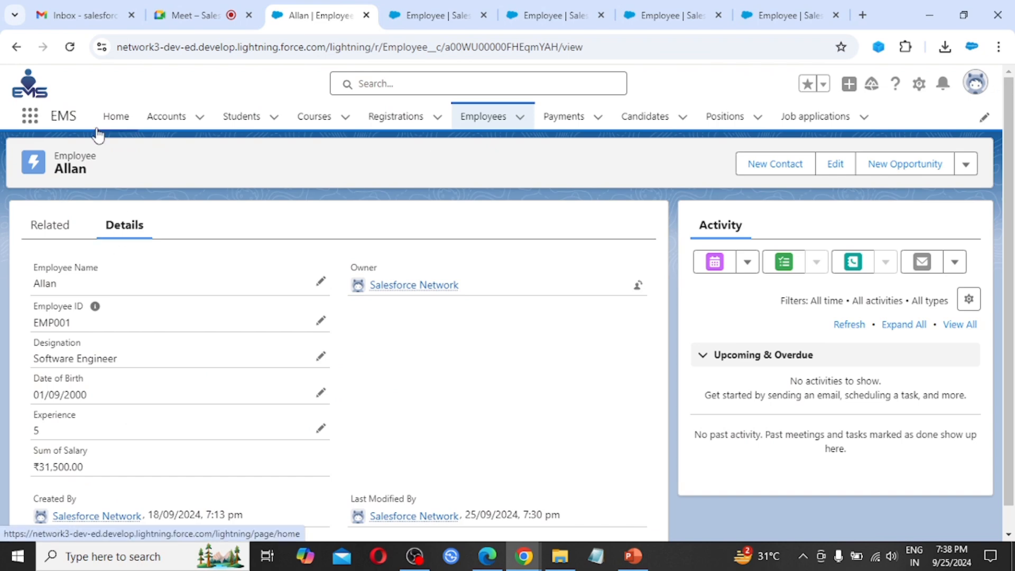
click(71, 49)
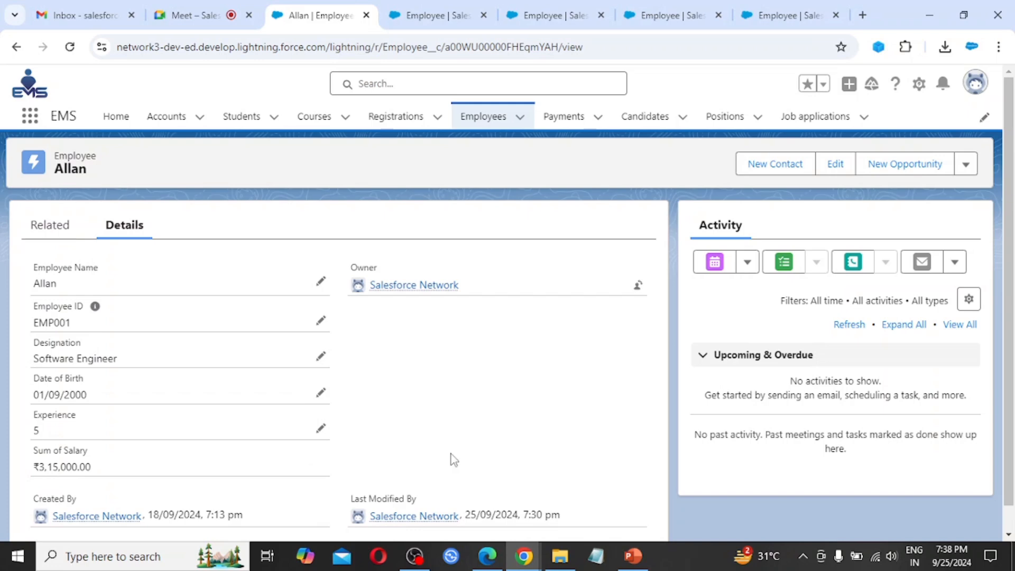
scroll(452, 460, down, 1)
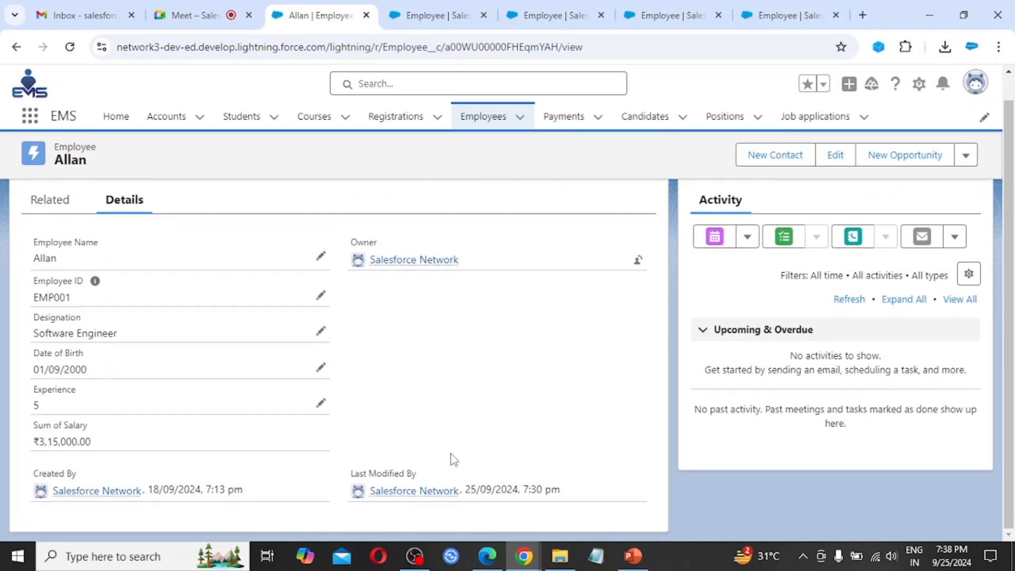